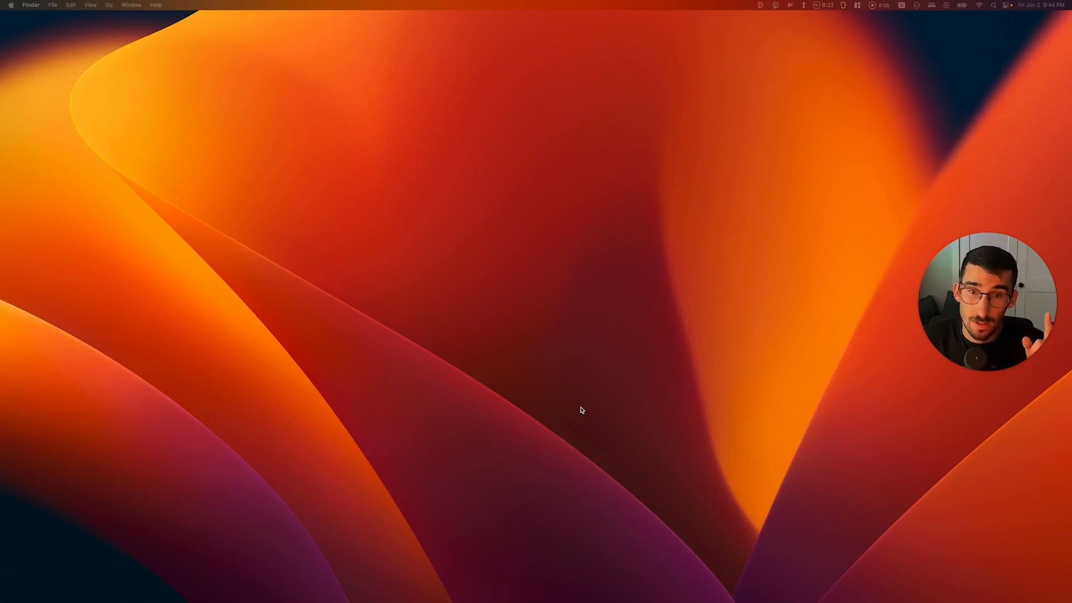
Switch to Discord with the Midjourney server.
key("super+space")
type("disc")
key("Return")
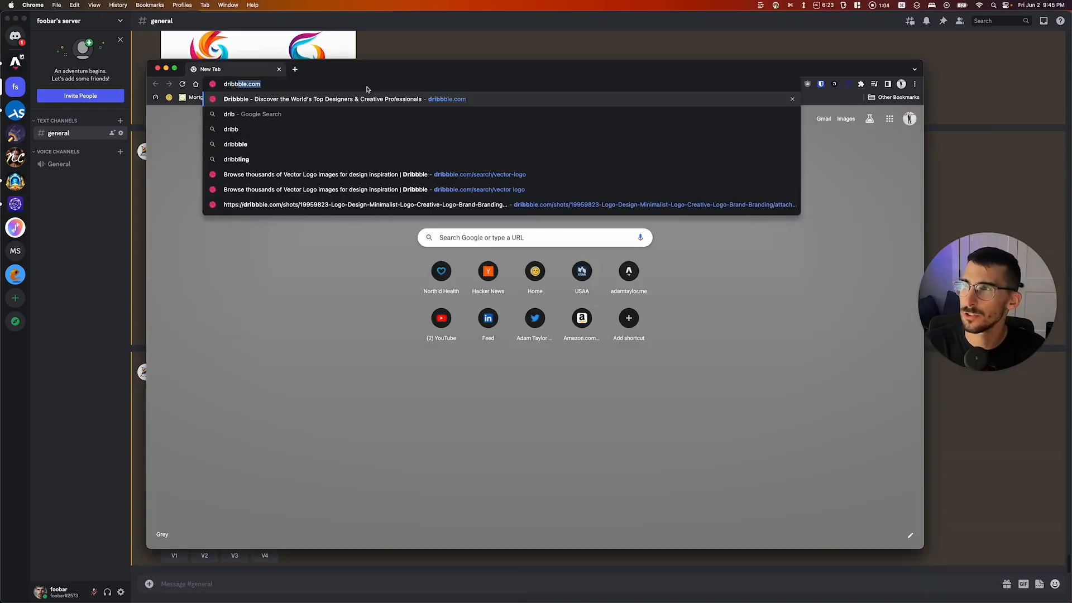
Go to dribbble.com in the browser and search for "cool vector illustrations".
key("Return")
left_click(714, 104)
type("cool vector illustrations")
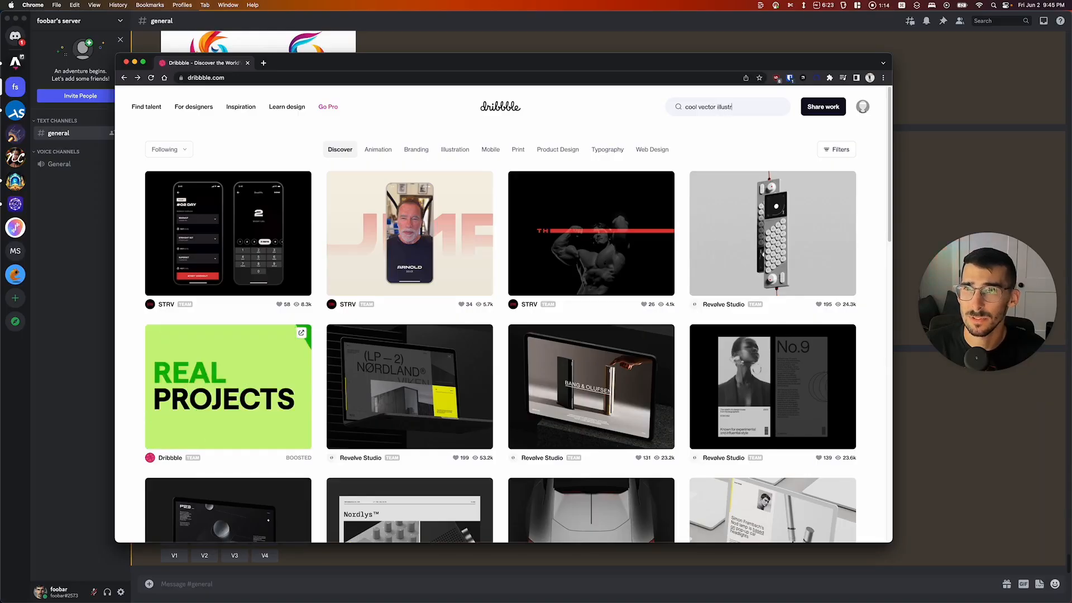
key("Return")
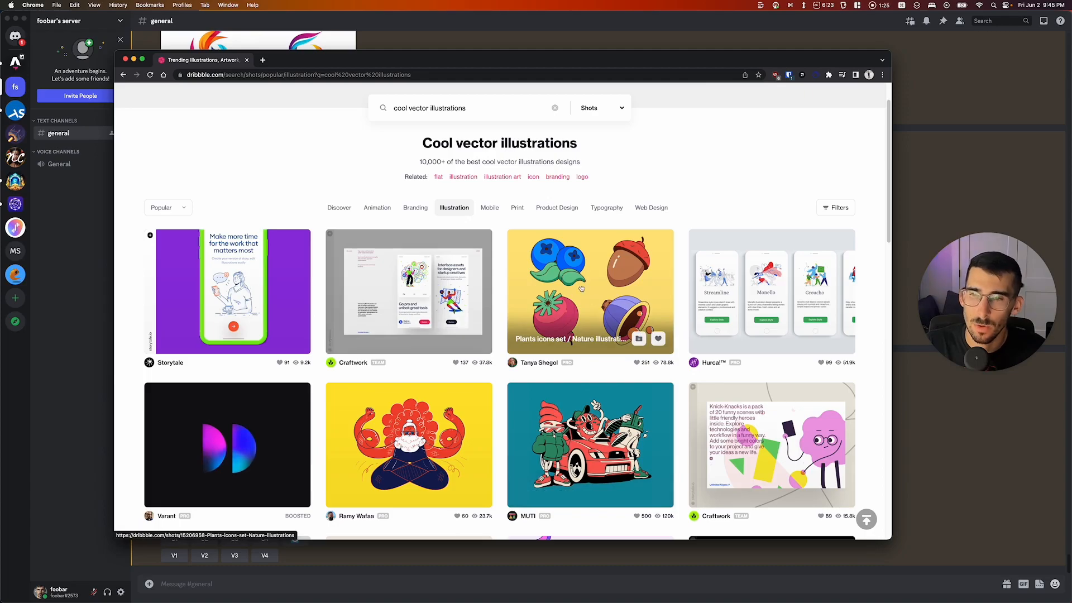
Open the "Plants icons set / Nature illustrations" shot at full size and save its image to the desktop.
left_click(608, 288)
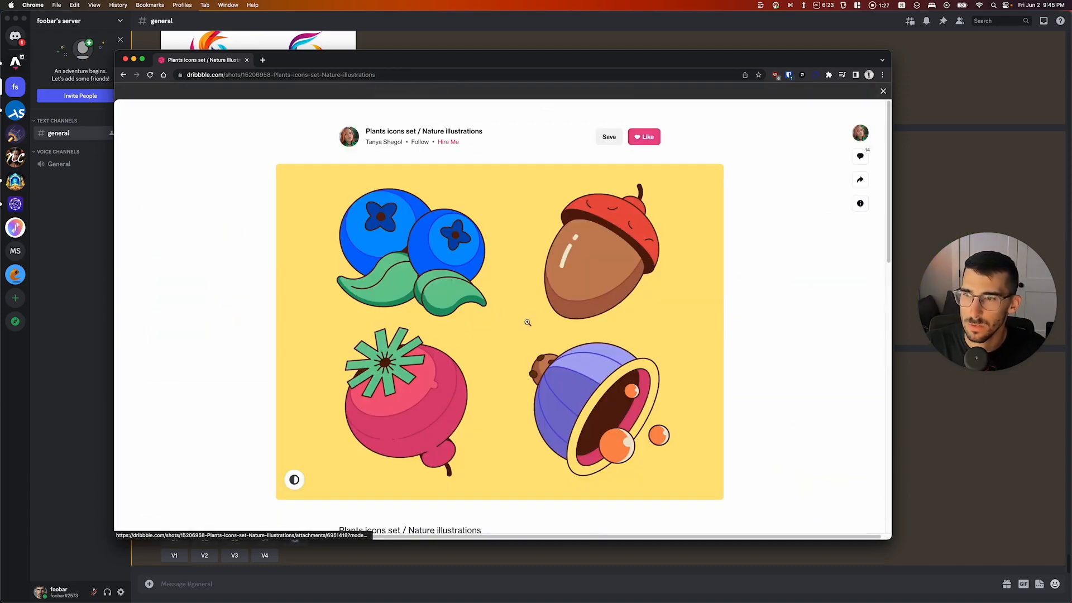
left_click(511, 329)
scroll(538, 334, "down", 3)
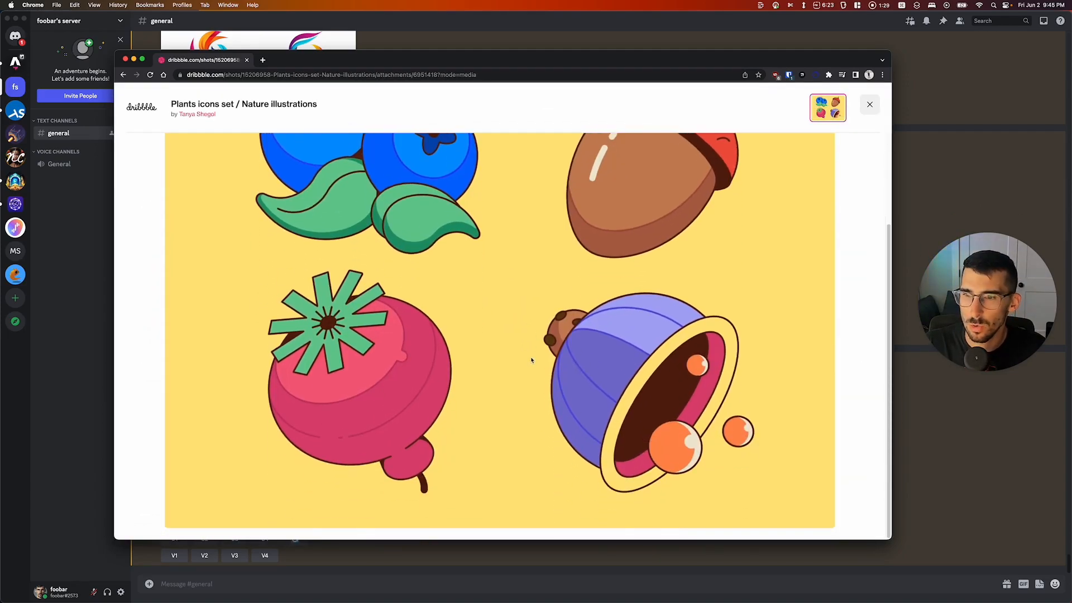
scroll(501, 380, "up", 3)
scroll(498, 369, "down", 3)
scroll(491, 342, "up", 3)
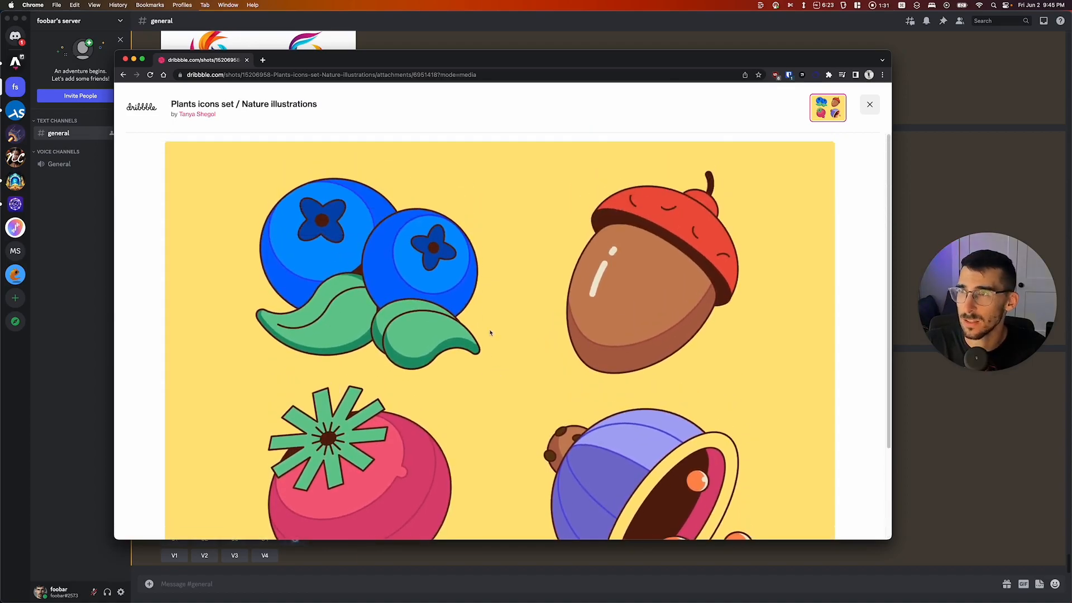
right_click(485, 298)
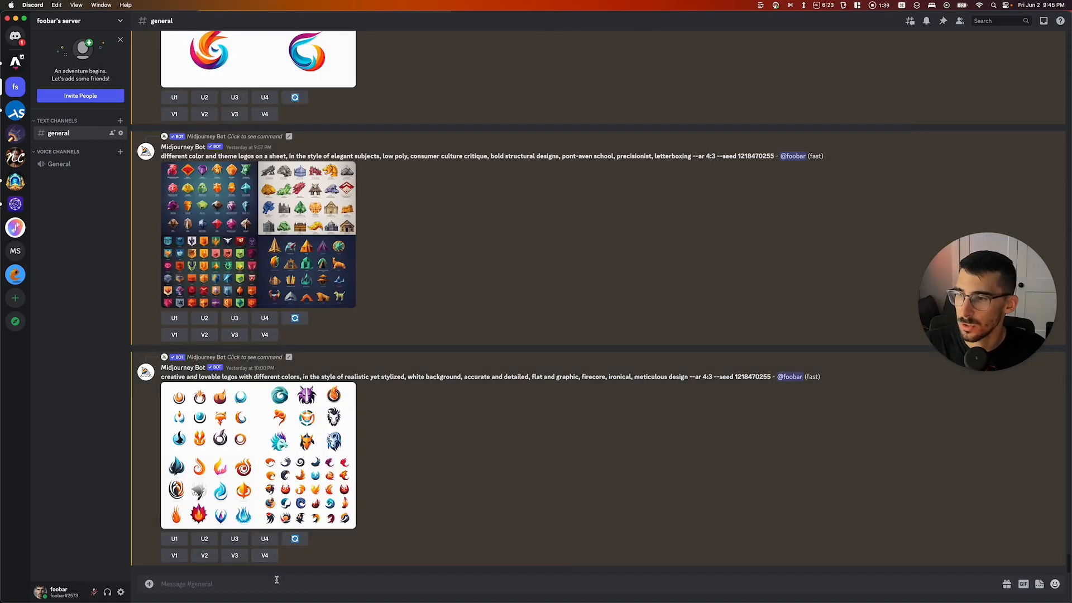
In Discord, run the Midjourney /describe command on the saved plant icons image.
left_click(277, 580)
type("/describe")
key("Return")
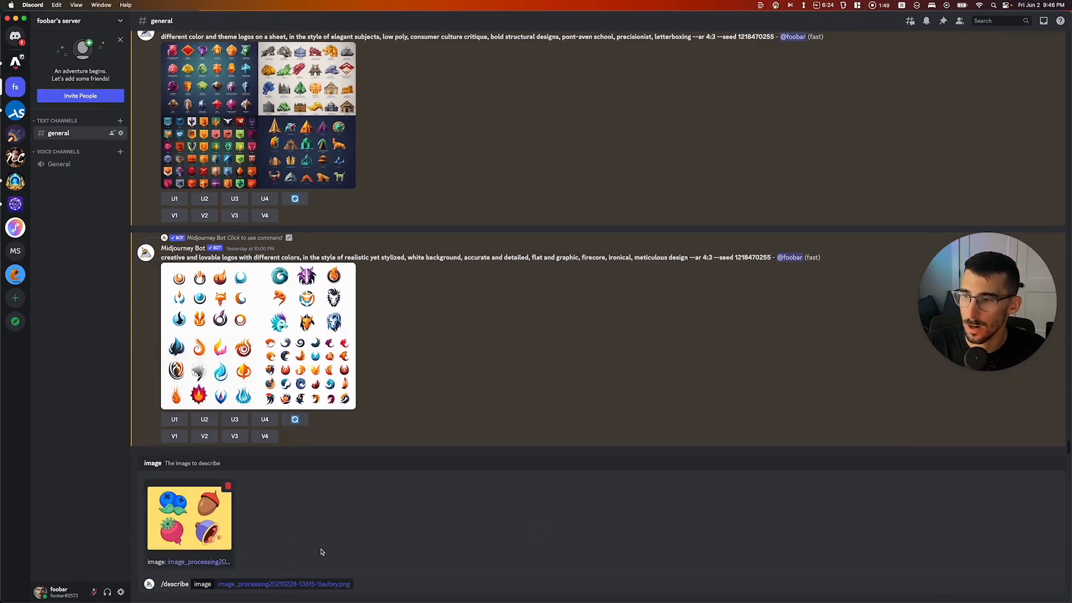
key("Return")
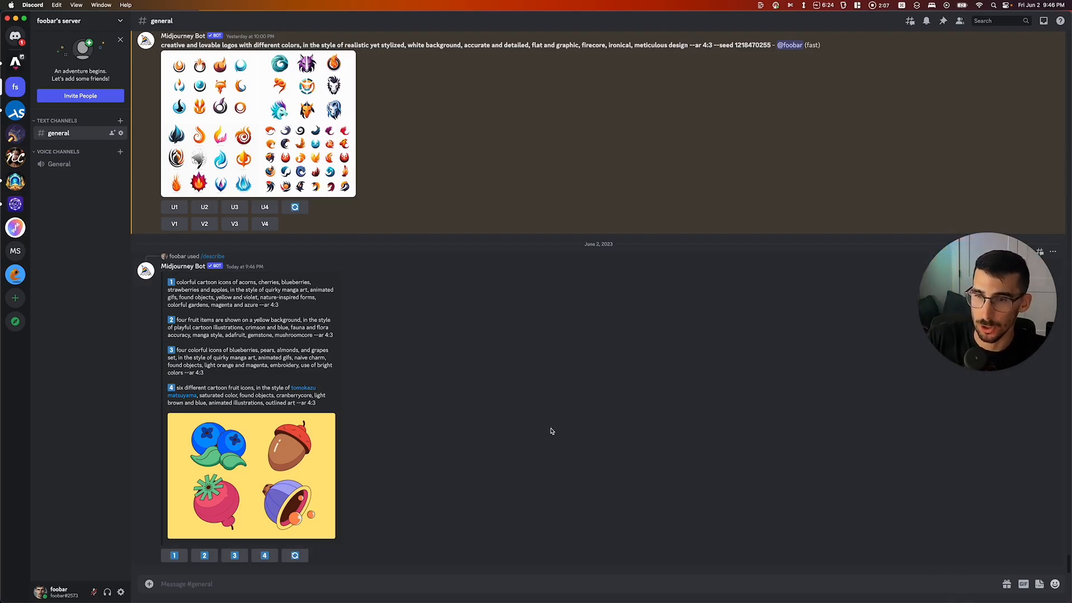
Generate images from the first, second and third suggested prompts, submitting each prompt unchanged.
left_click_drag(177, 282, 296, 313)
left_click(243, 351)
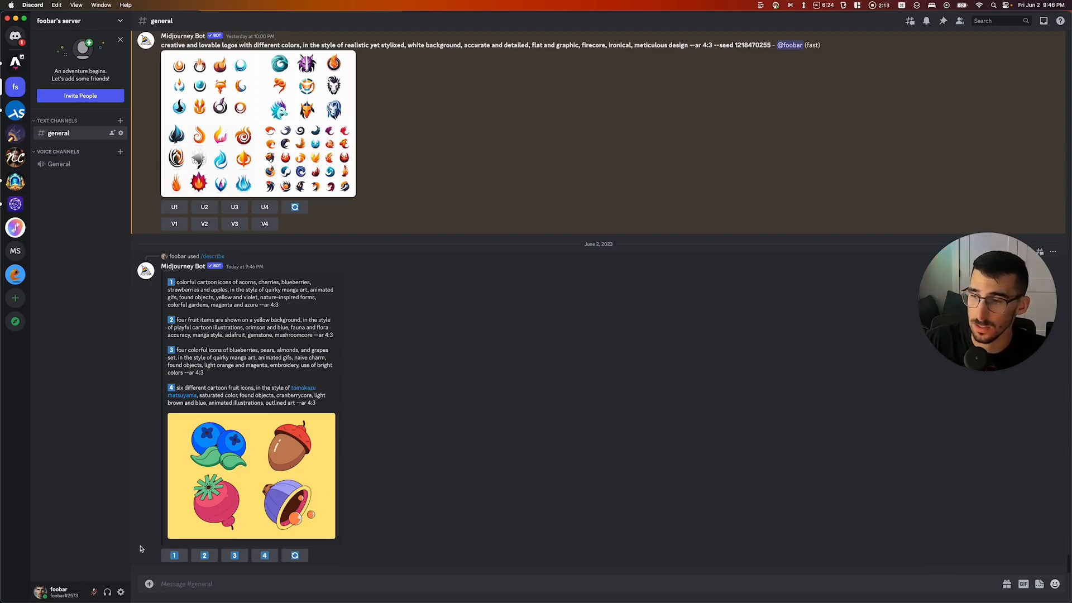
left_click(206, 558)
left_click(469, 417)
left_click(180, 559)
left_click(588, 363)
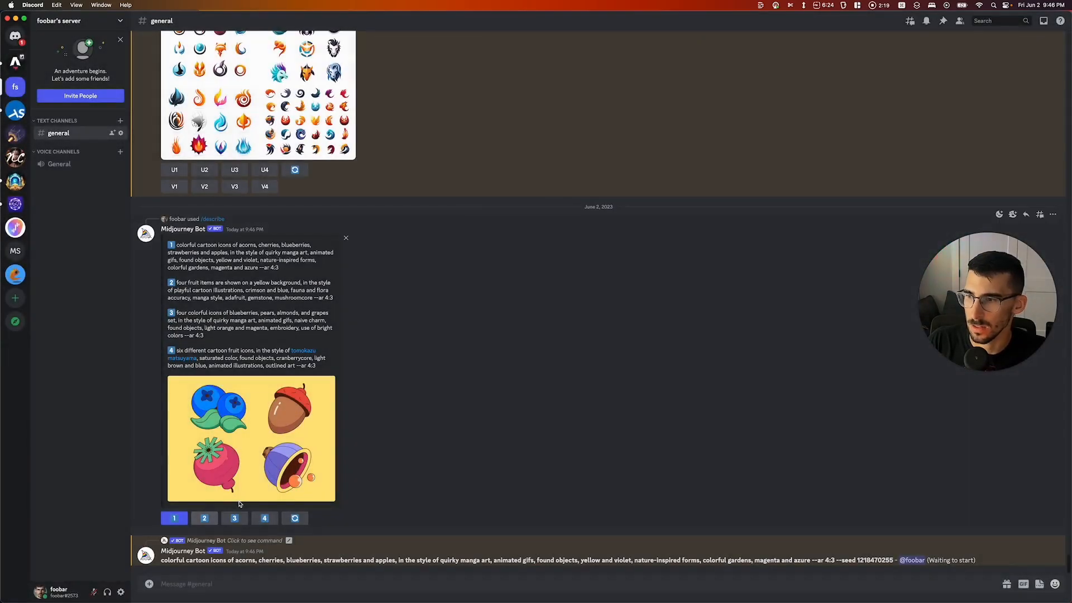
left_click(205, 519)
left_click(598, 362)
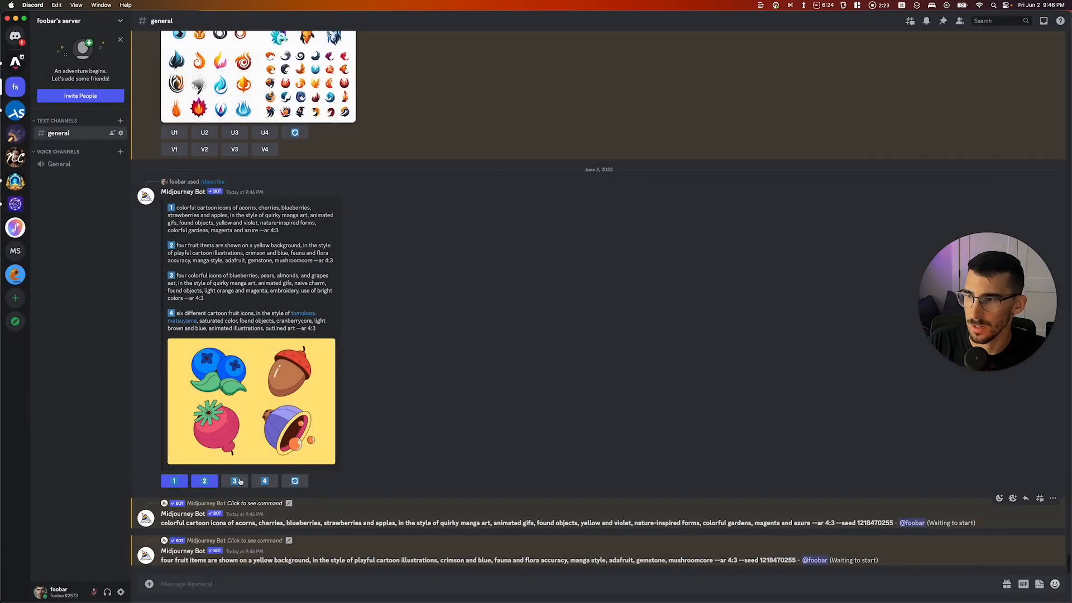
left_click(236, 482)
left_click(603, 366)
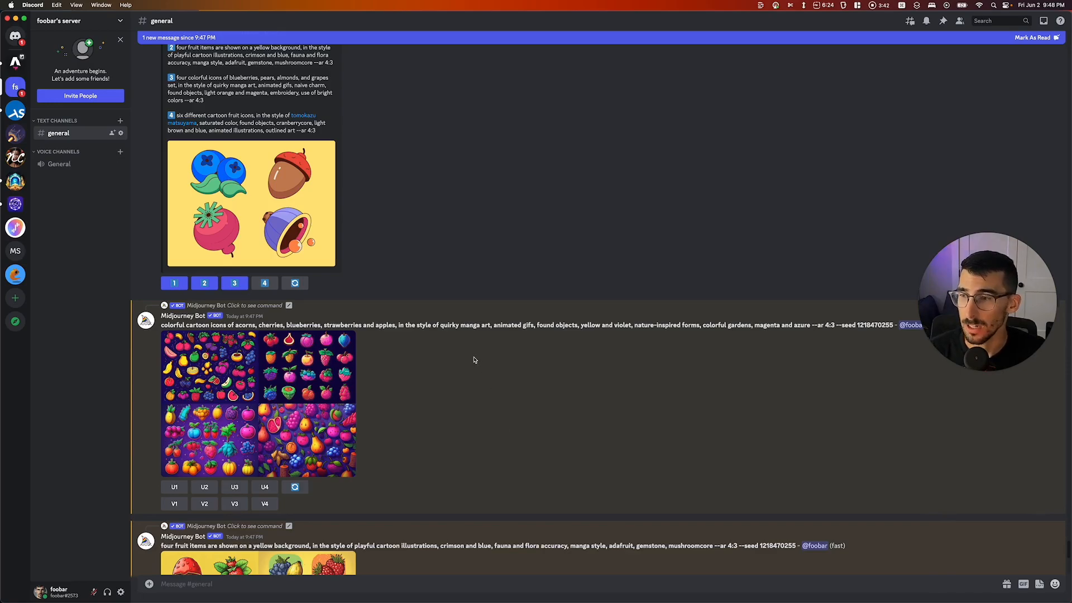
Review the three generated image grids and the prompt of the blueberries, pears, almonds and grapes set.
scroll(474, 366, "down", 5)
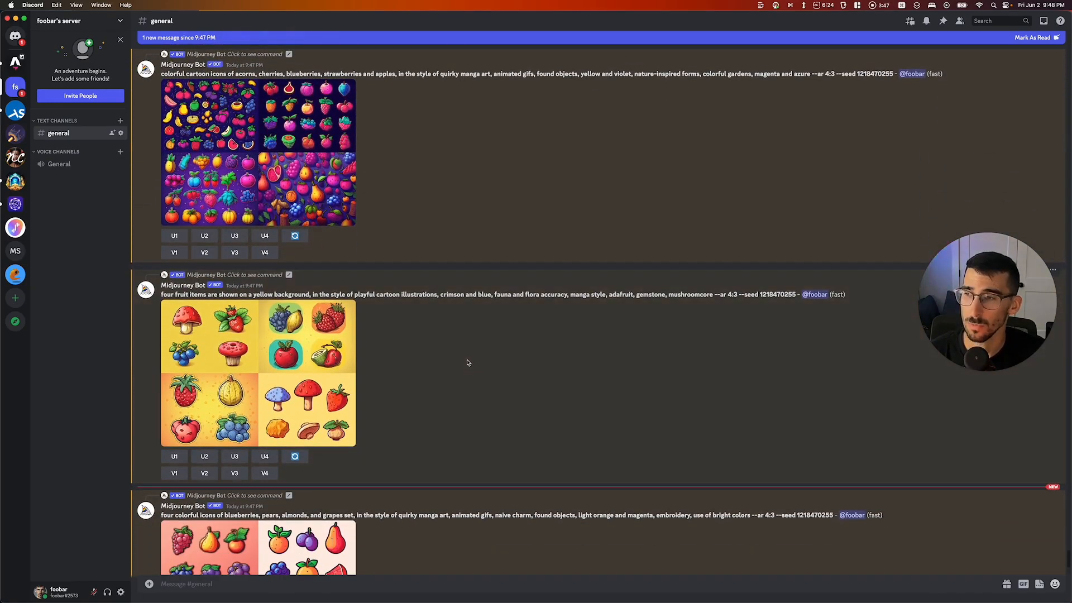
scroll(467, 354, "down", 2)
scroll(413, 391, "down", 1)
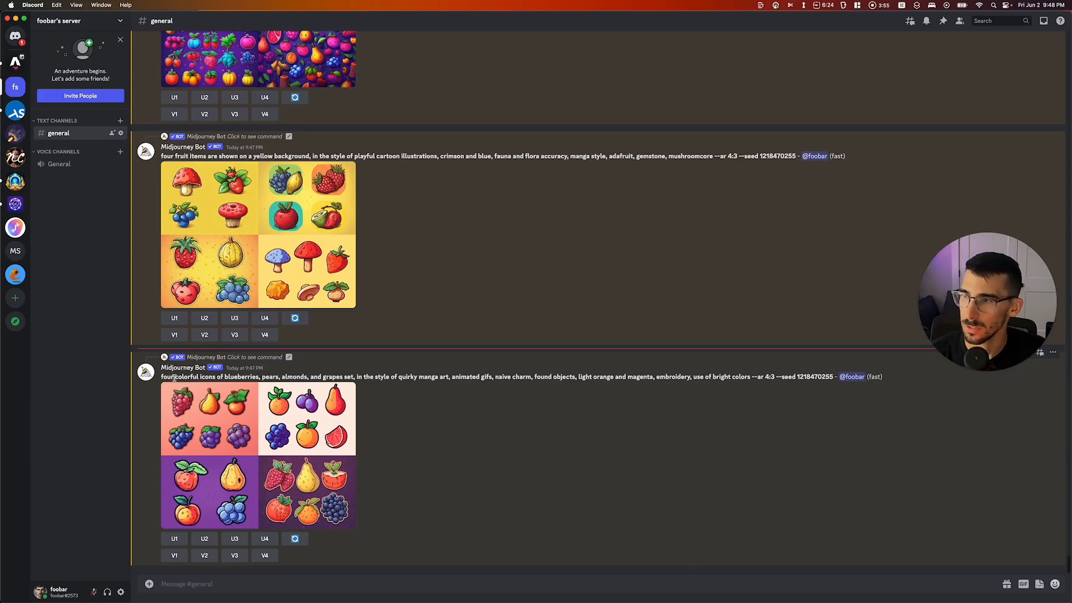
left_click_drag(166, 379, 833, 377)
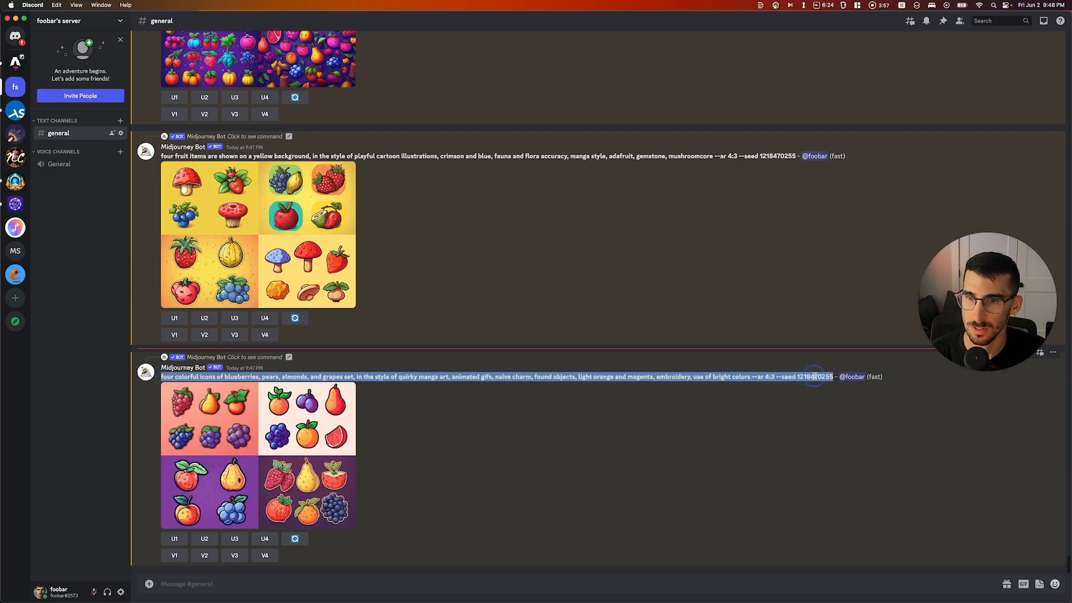
left_click(301, 584)
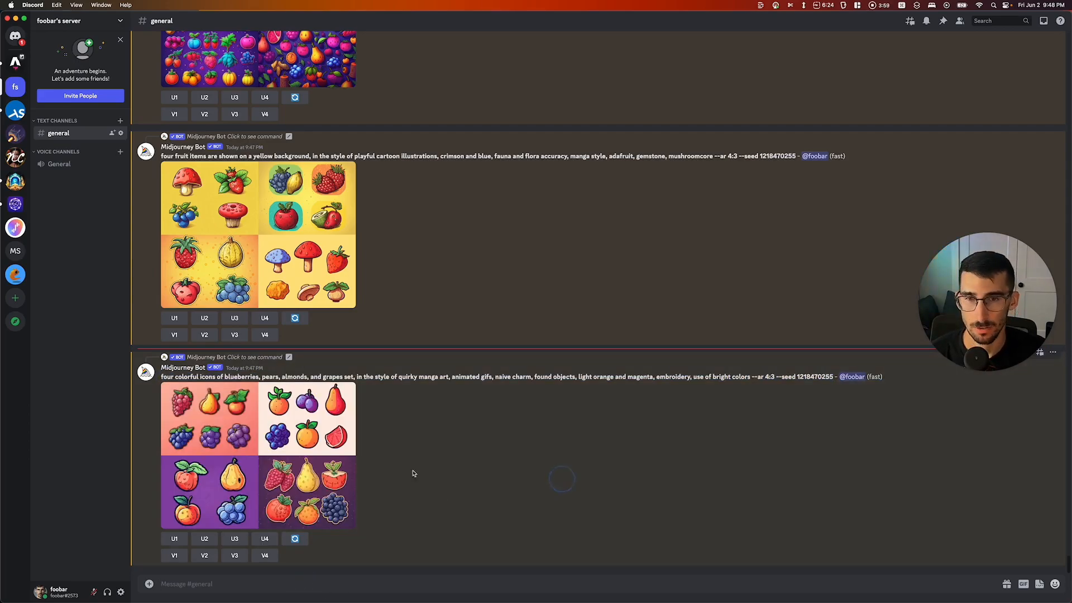
left_click(295, 539)
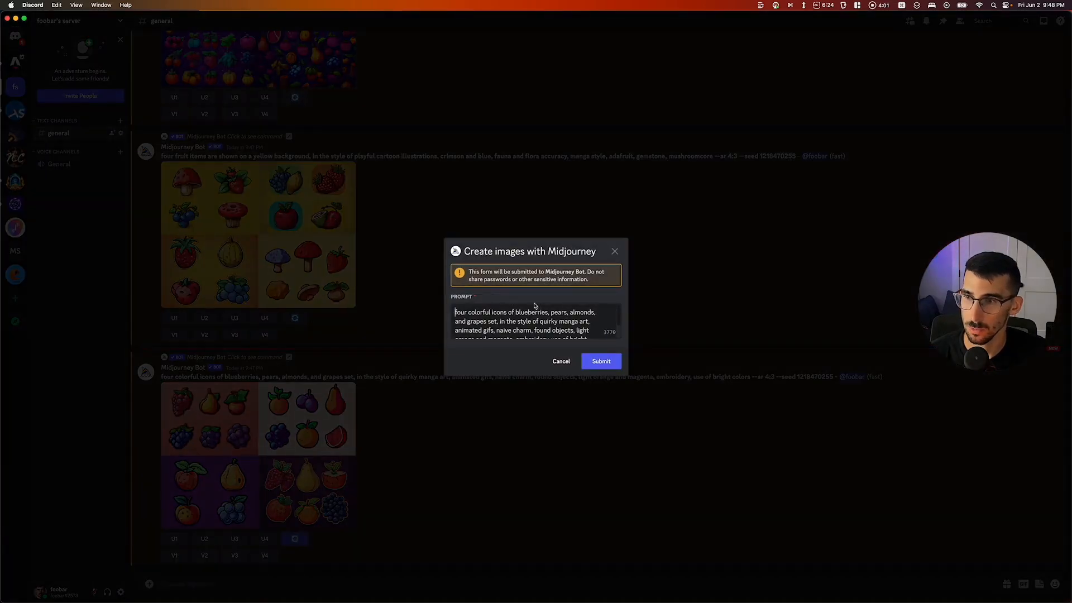
scroll(515, 317, "down", 2)
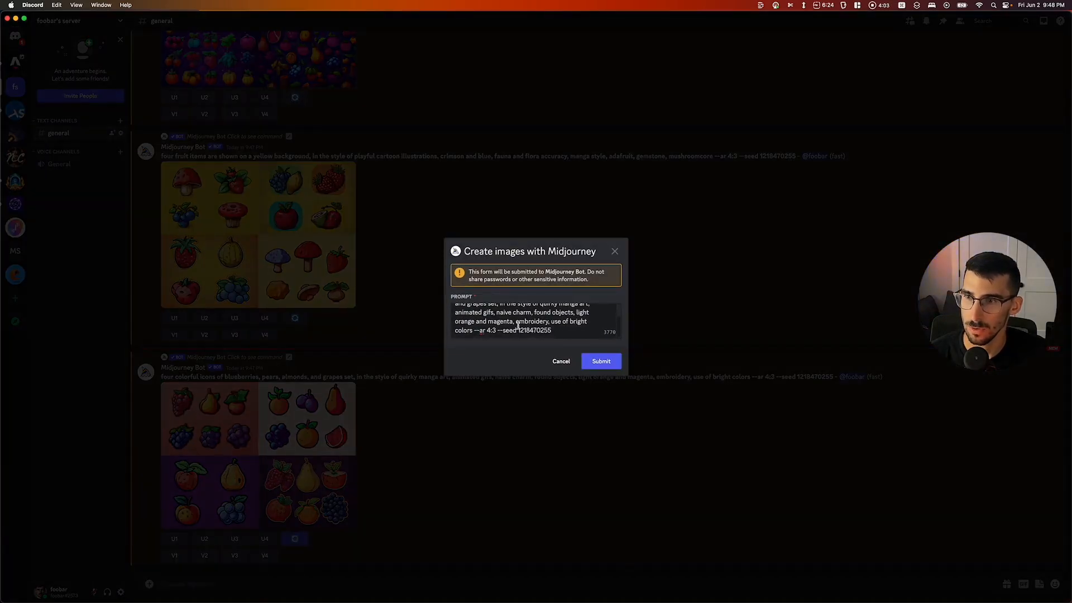
left_click(561, 361)
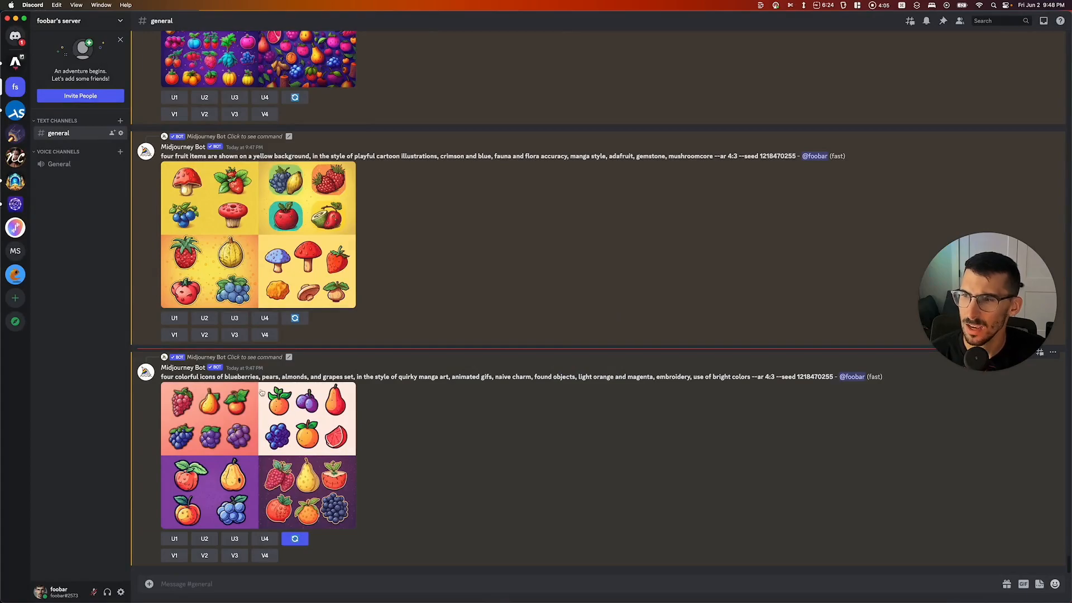
Enlarge the blueberries, pears, almonds and grapes grid, close it, and upscale its second image.
left_click(317, 441)
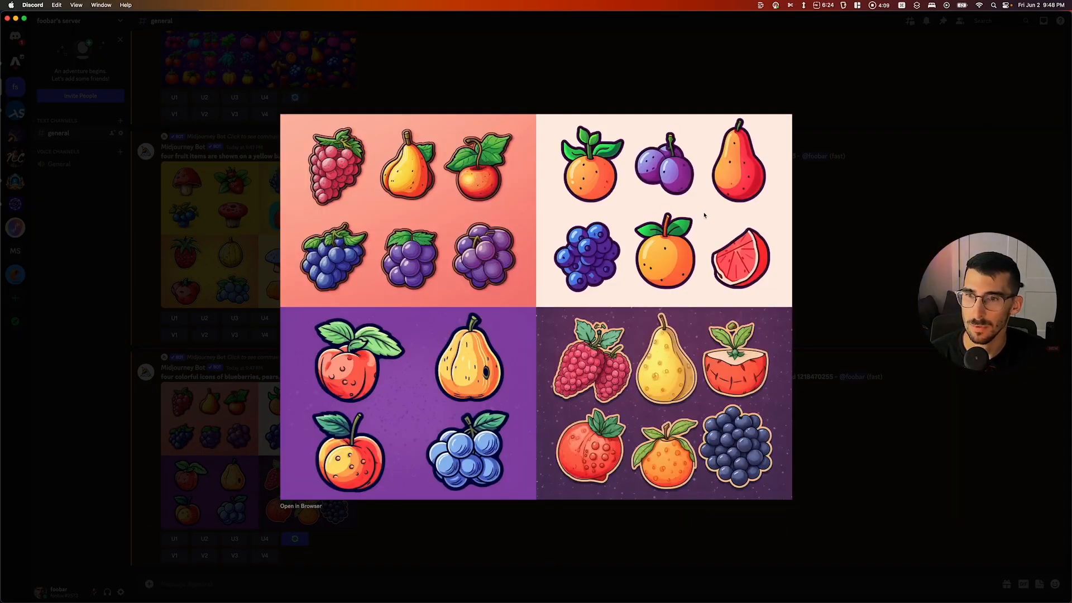
left_click(875, 452)
left_click(205, 538)
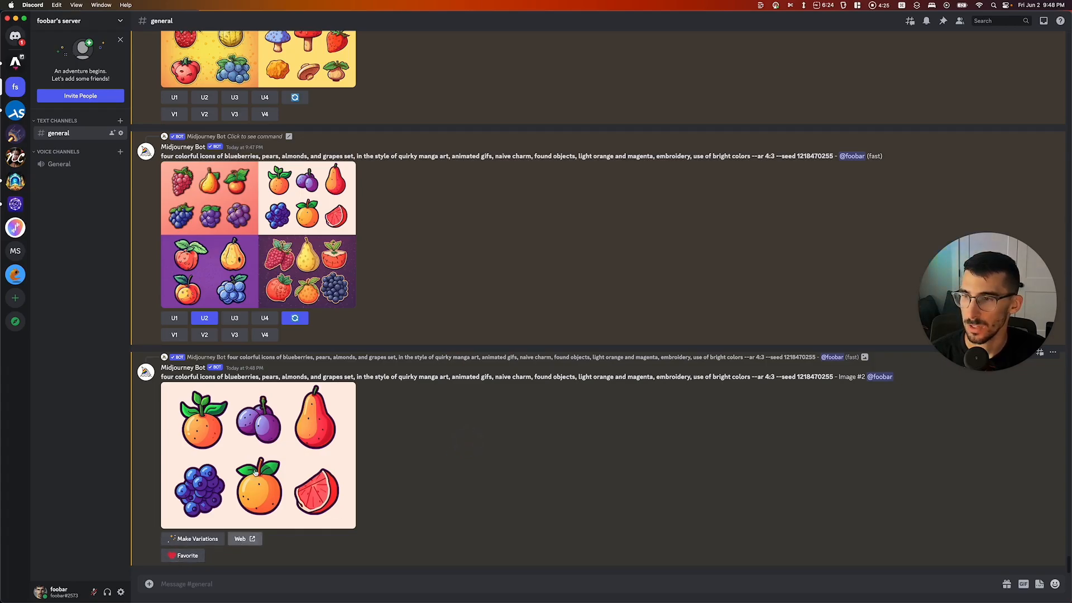
Save the upscaled fruit image to the Desktop as fruit.png.
right_click(254, 440)
mouse_move(274, 384)
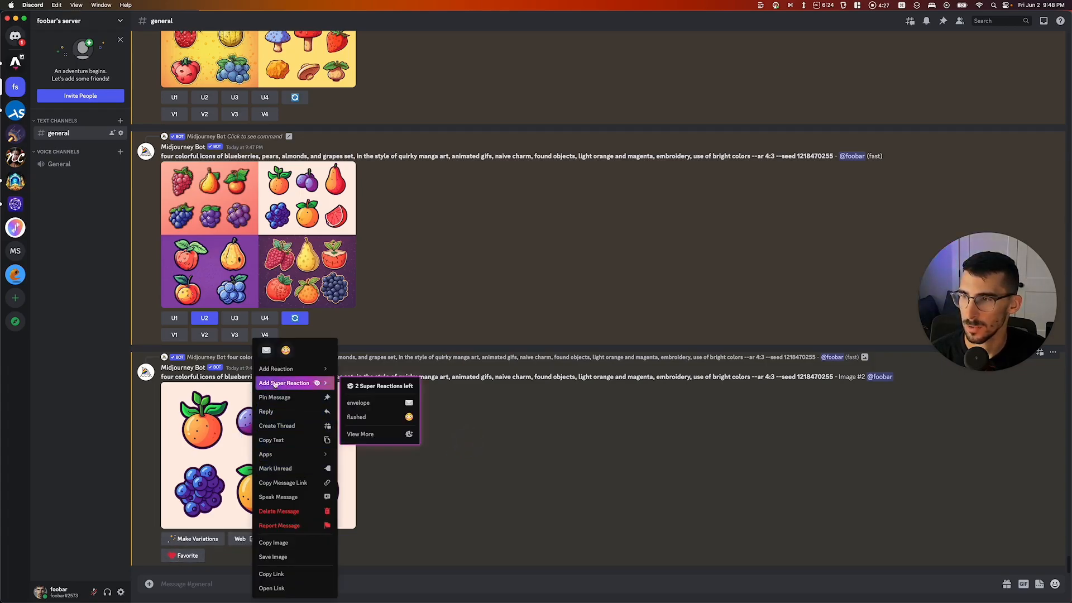
left_click(272, 557)
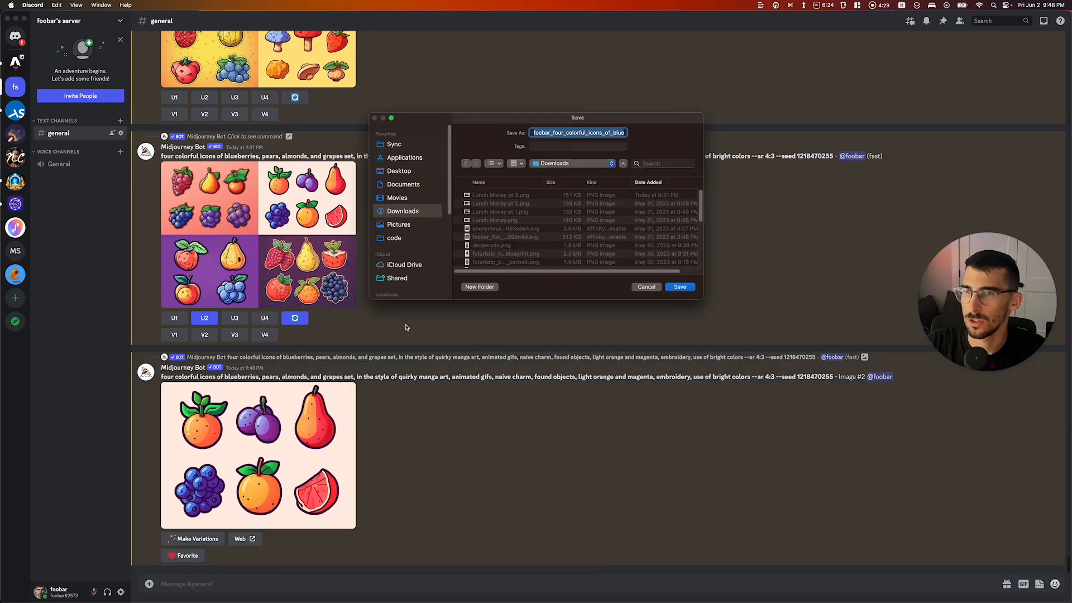
type("fruit")
left_click(403, 186)
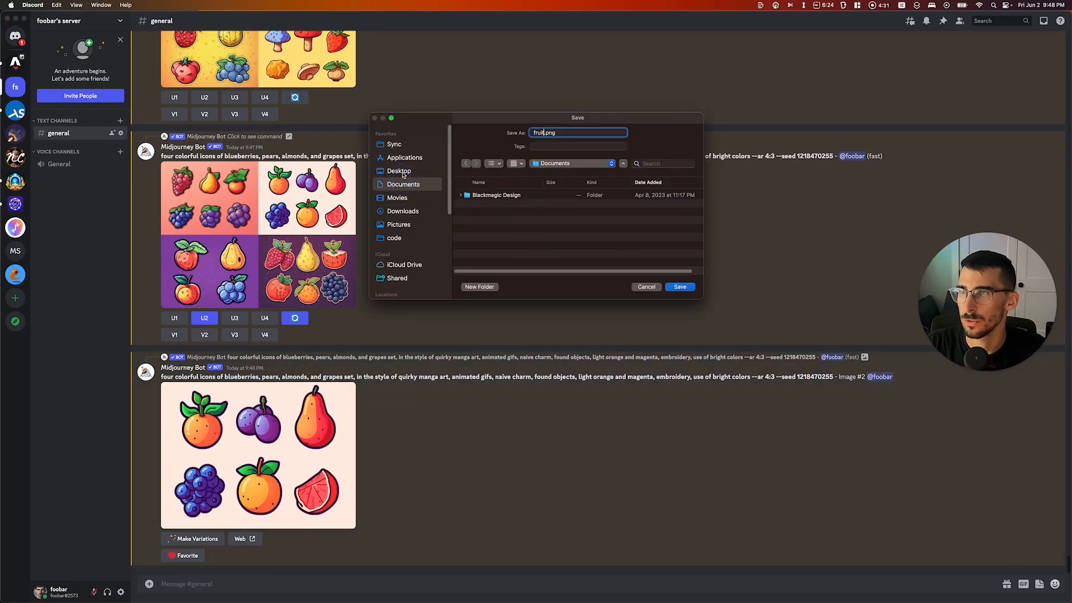
left_click(403, 175)
key("Return")
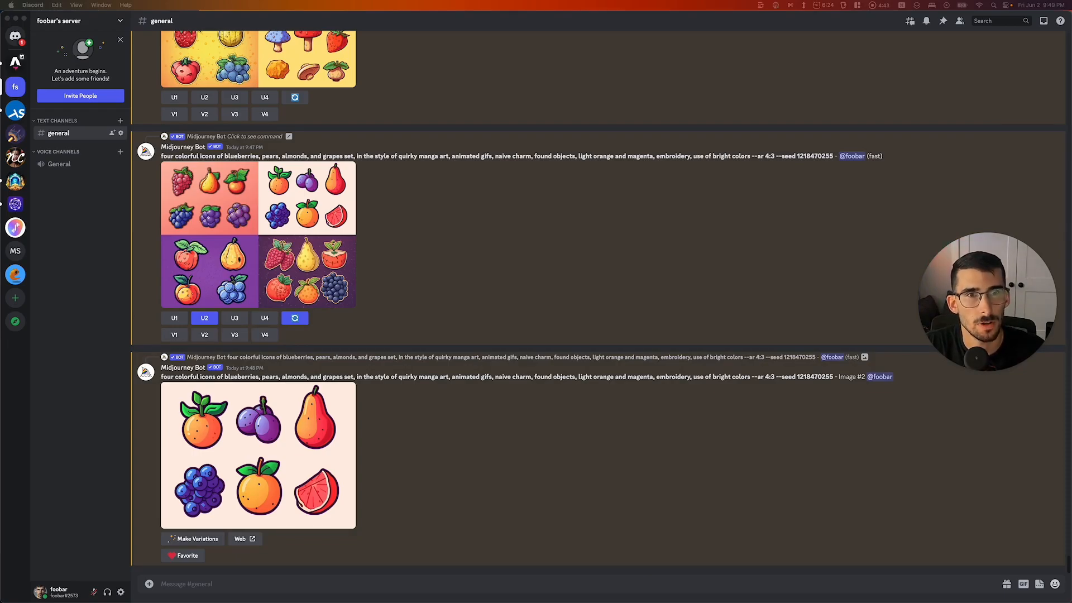
Open vectorizer.ai in the browser and upload fruit.png from the Desktop for vectorizing.
key("Return")
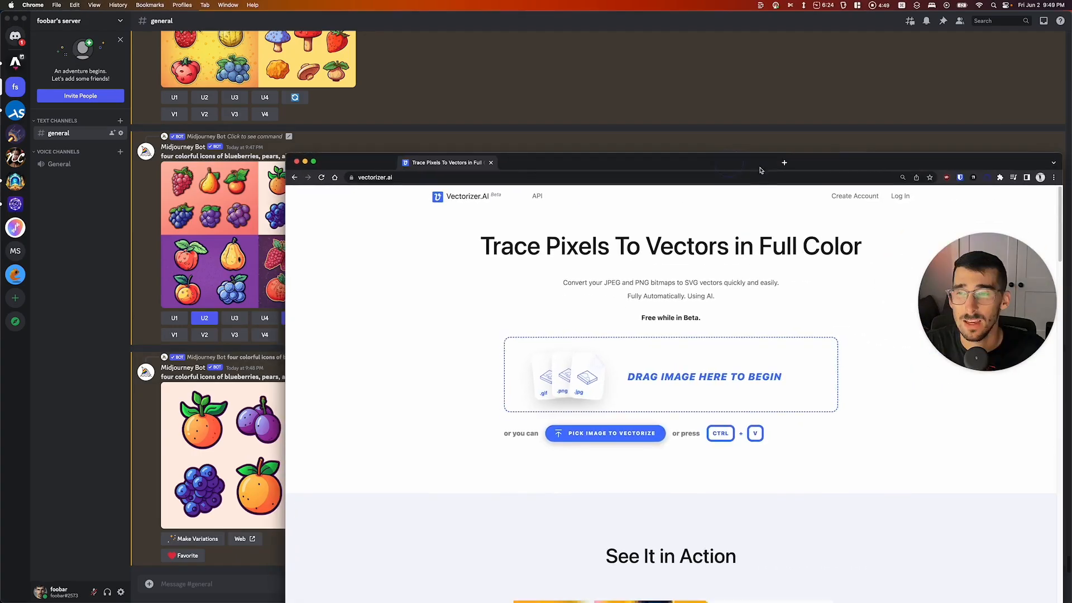
left_click_drag(779, 164, 663, 59)
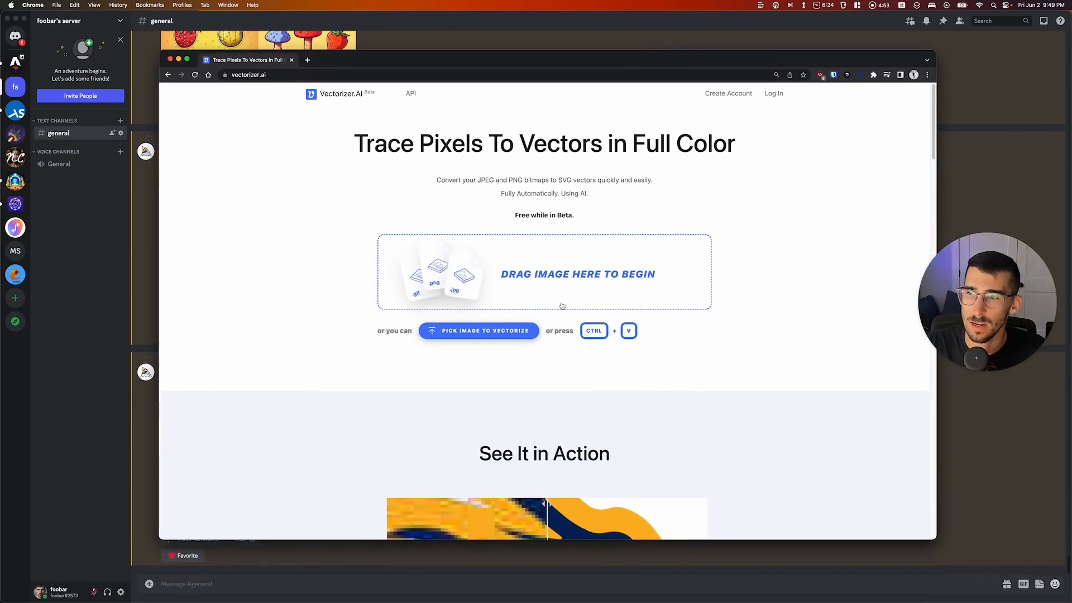
left_click(529, 273)
left_click(286, 196)
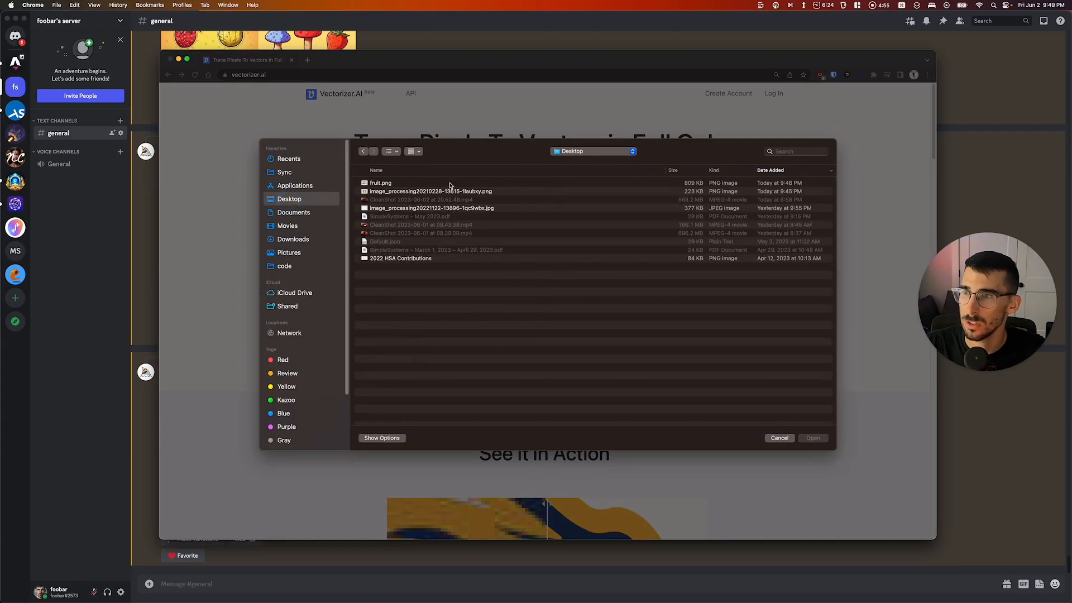
double_click(382, 187)
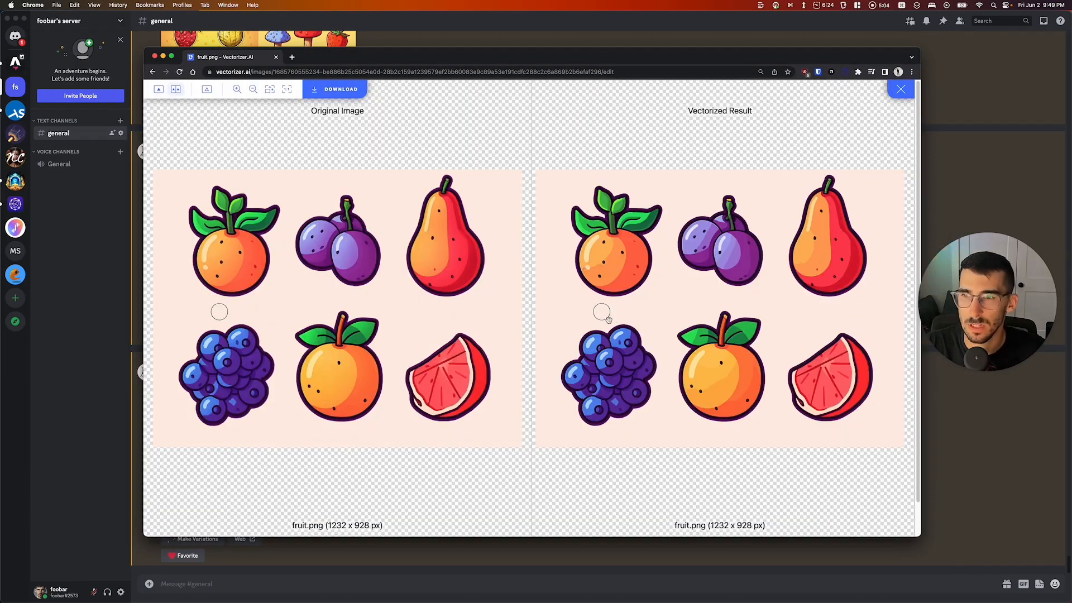
Download the vectorized fruit image in SVG format and open fruit.svg in Affinity Designer 2.
left_click(338, 93)
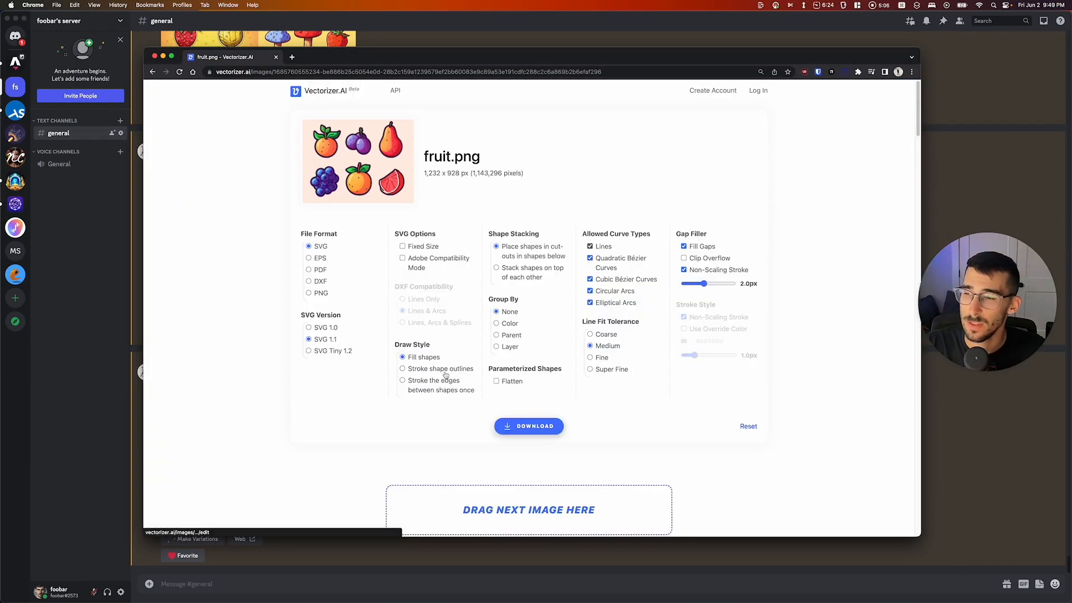
left_click(521, 429)
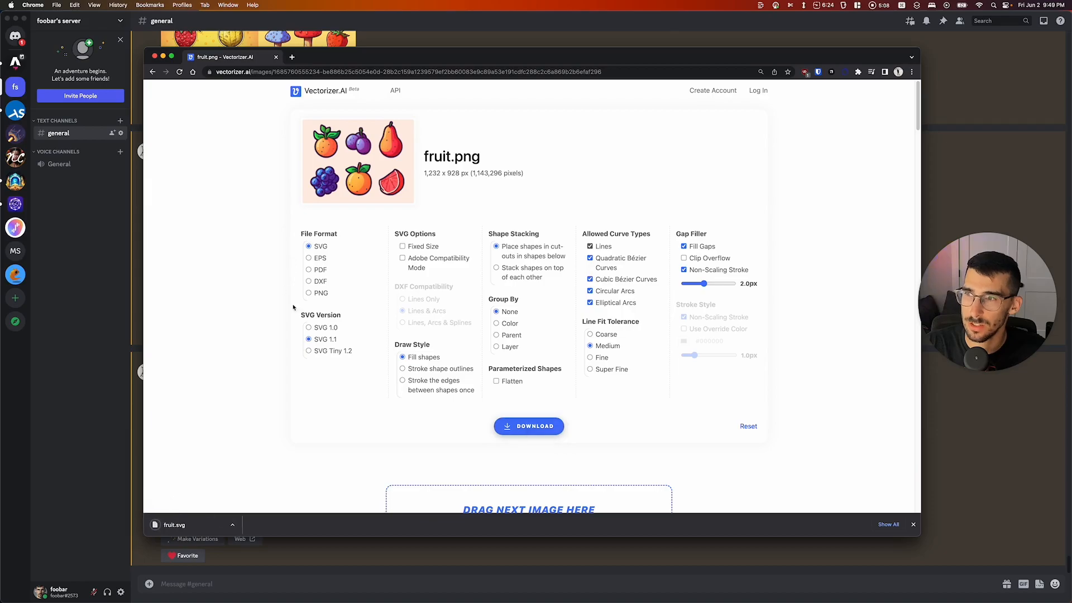
left_click_drag(191, 525, 988, 301)
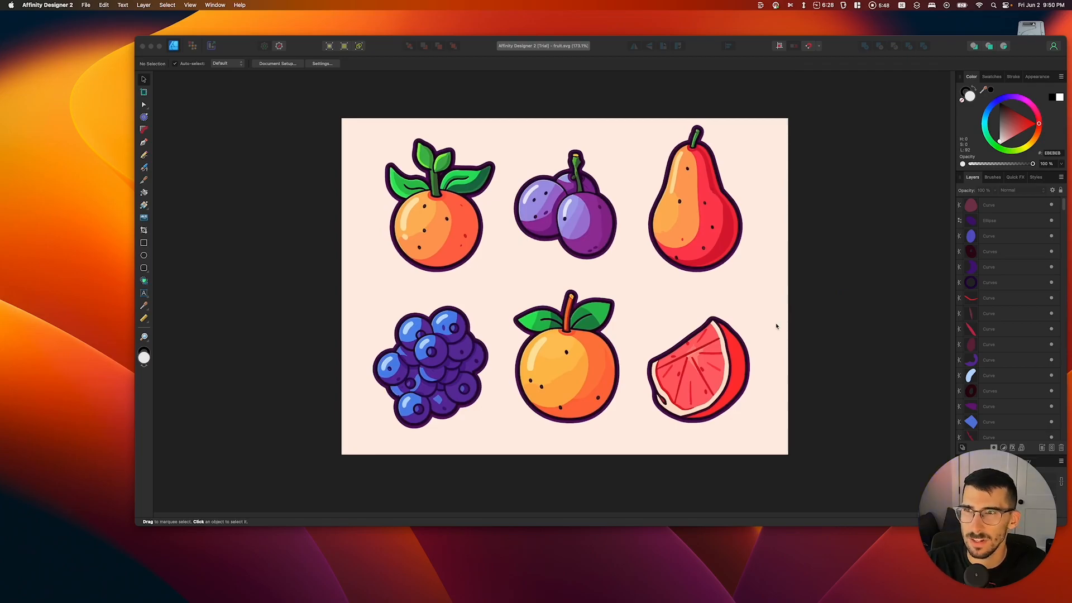
scroll(838, 276, "right", 3)
scroll(838, 275, "up", 2)
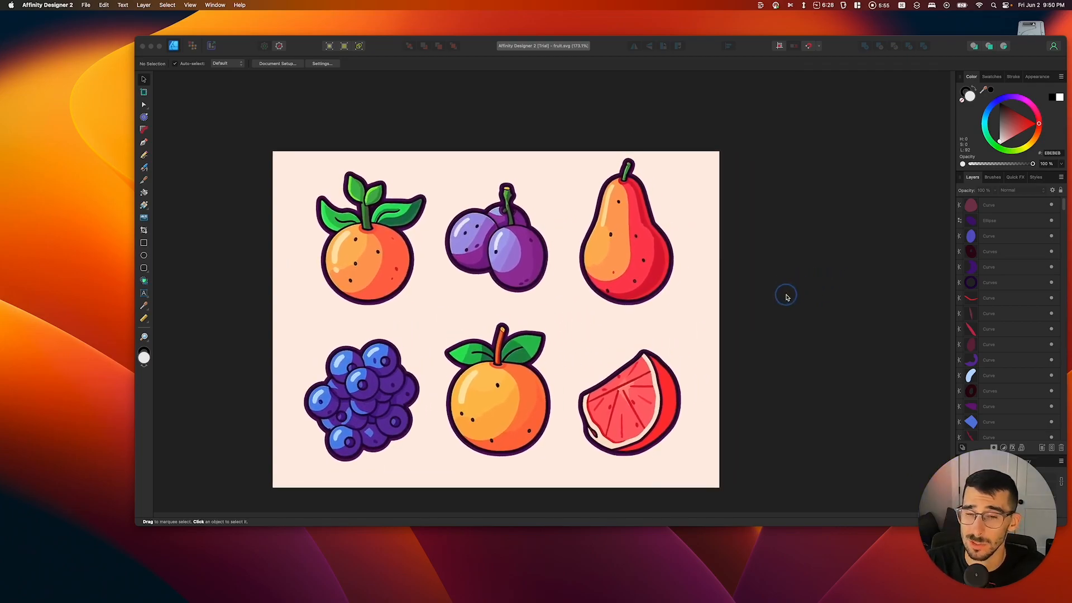
scroll(804, 302, "right", 1)
scroll(804, 302, "up", 1)
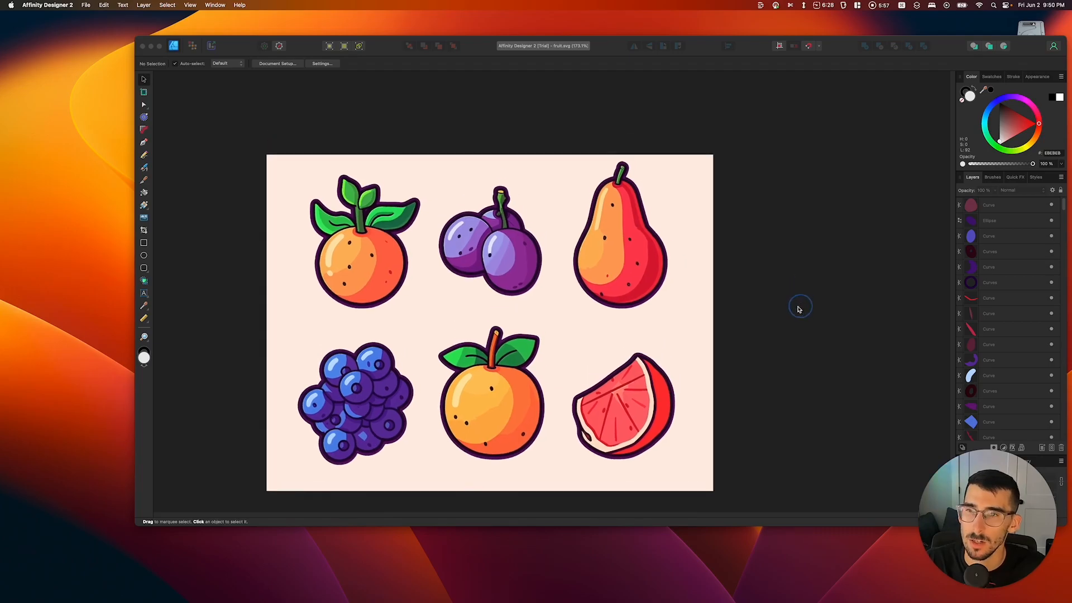
Try moving the pale background shape away from the fruits, undo the move, and delete the background shape.
left_click_drag(570, 166, 701, 275)
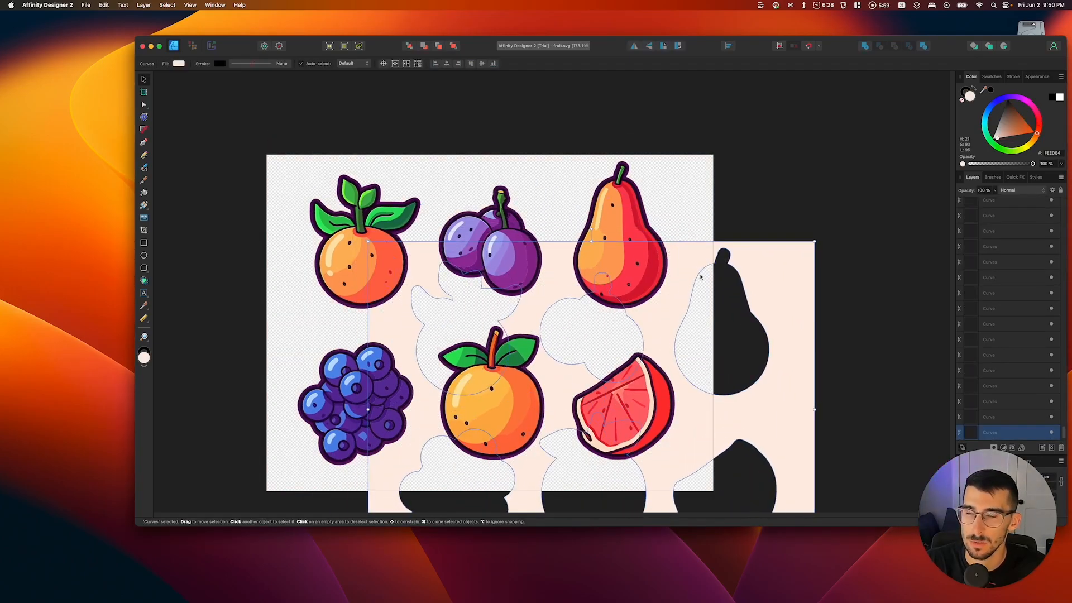
key("super+z")
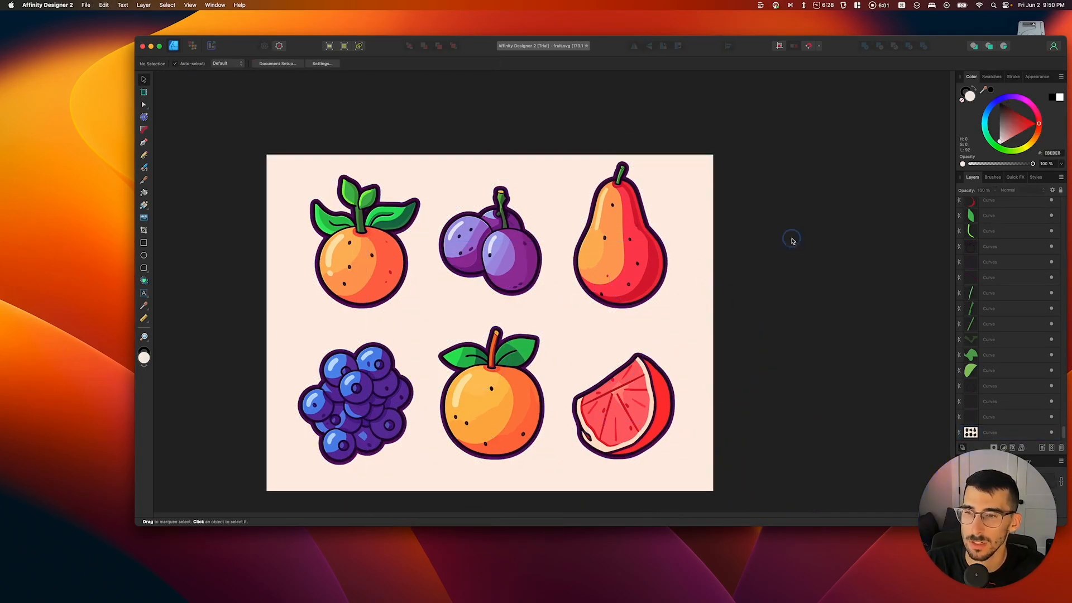
left_click(569, 163, "ctrl")
left_click(648, 267)
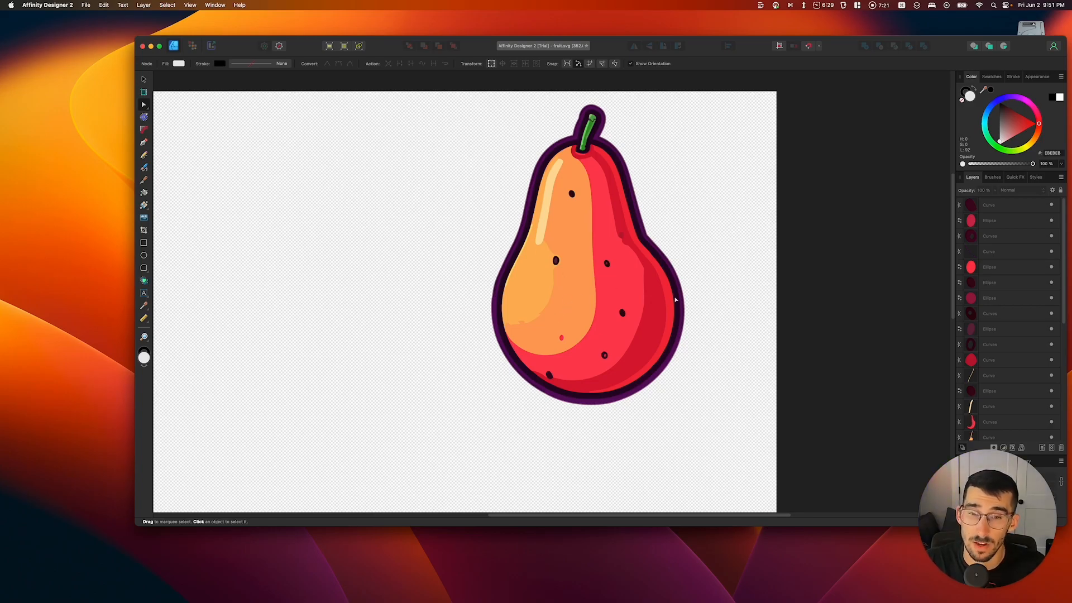
Select all of the pear's curves with the Node tool to examine their nodes, and clear the selection.
left_click_drag(484, 95, 726, 447)
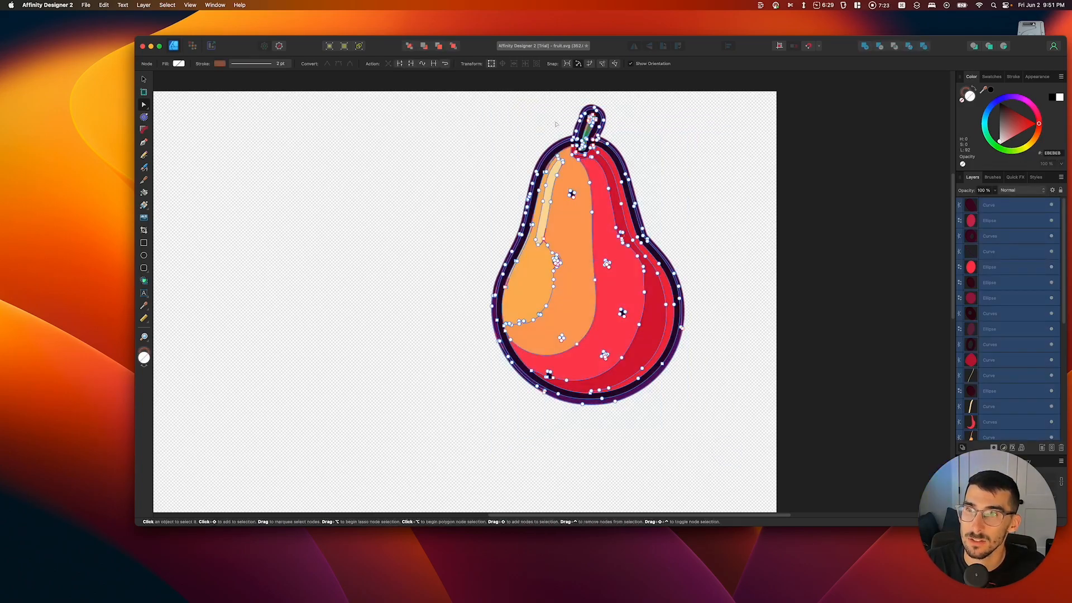
left_click(511, 135)
left_click(551, 148)
left_click(513, 144)
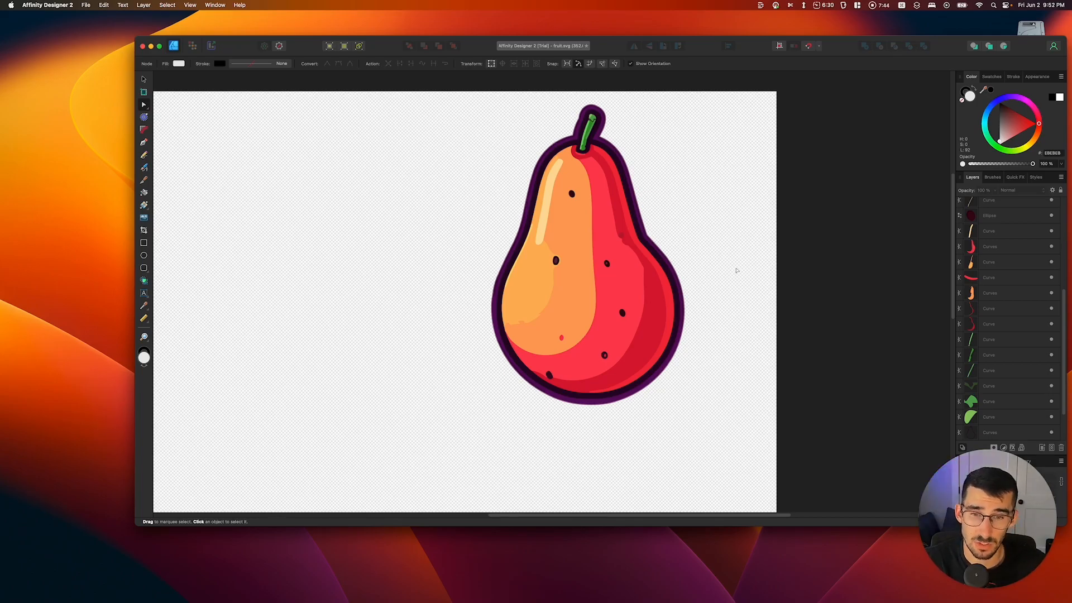
left_click_drag(477, 106, 735, 349)
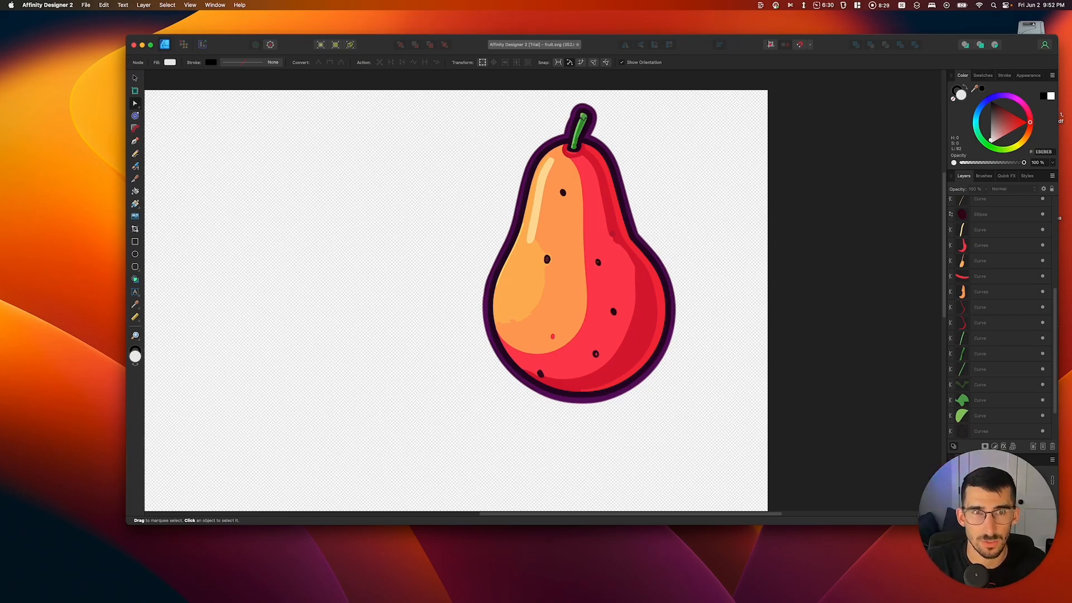
Switch to the Midjourney gallery in Chrome and view the orange mountain and cabin logo enlarged, then close it.
left_click_drag(1071, 84, 670, 64)
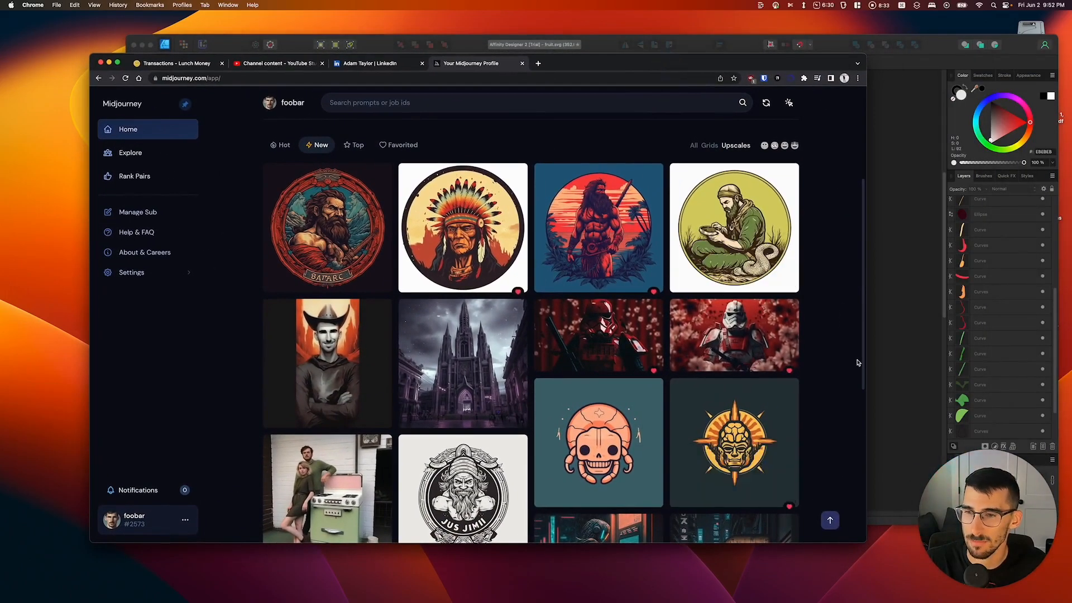
scroll(858, 363, "down", 8)
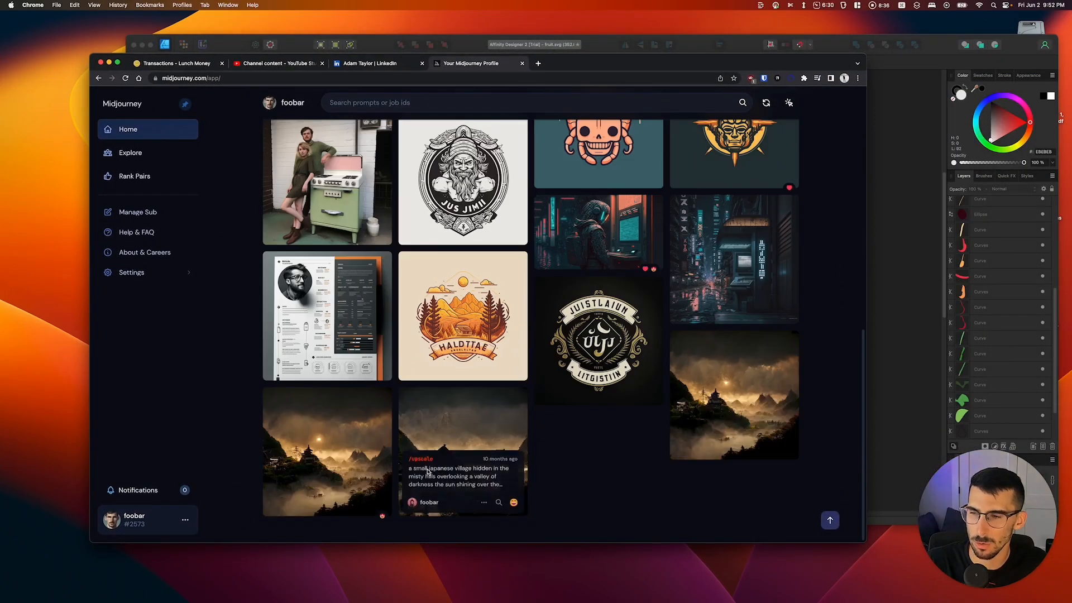
scroll(603, 502, "up", 2)
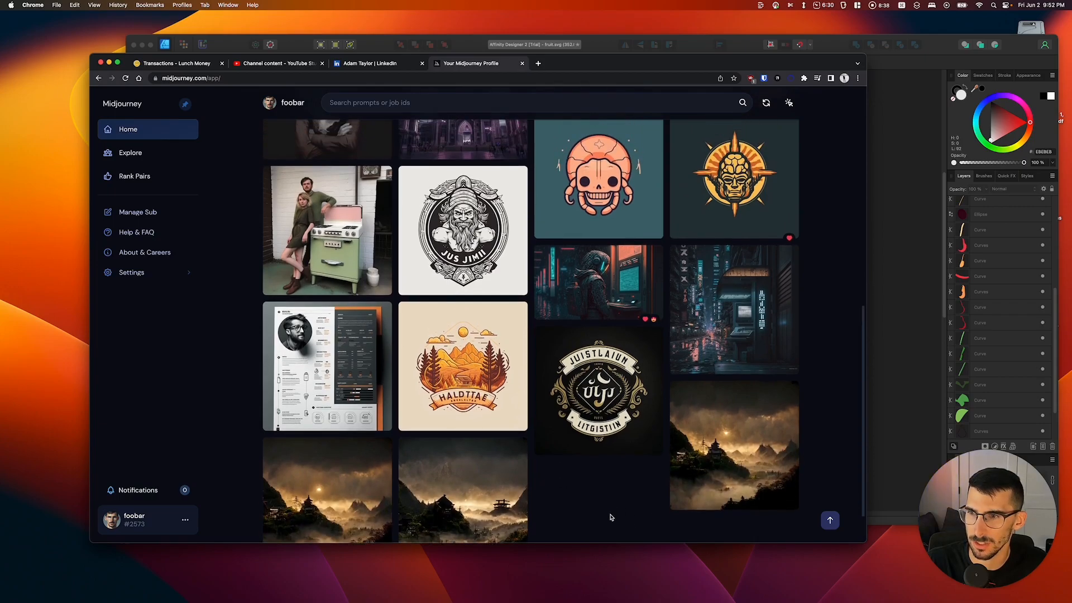
left_click(449, 351)
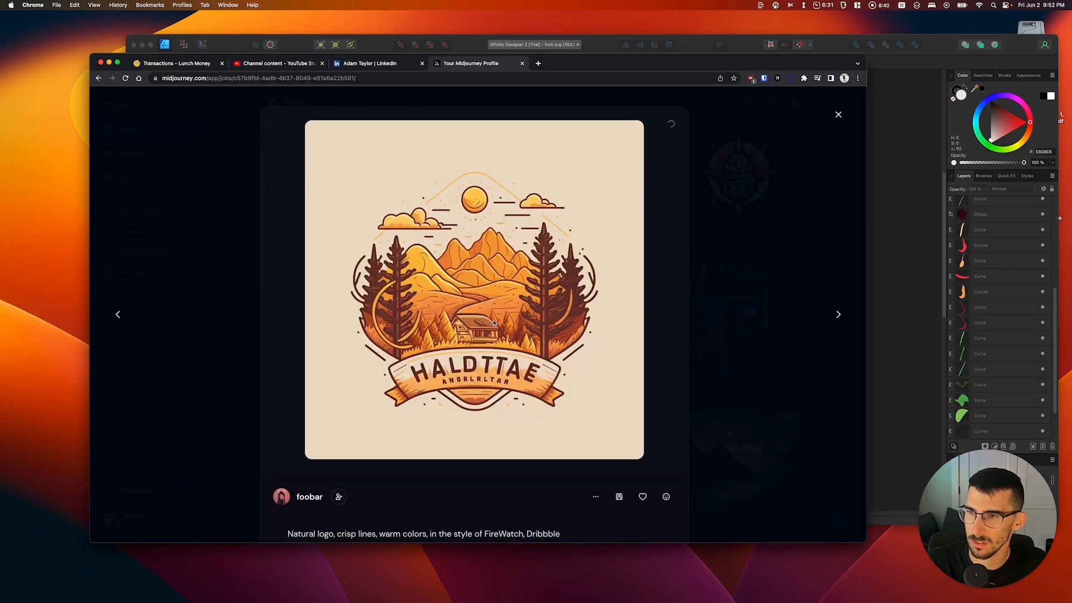
left_click(495, 323)
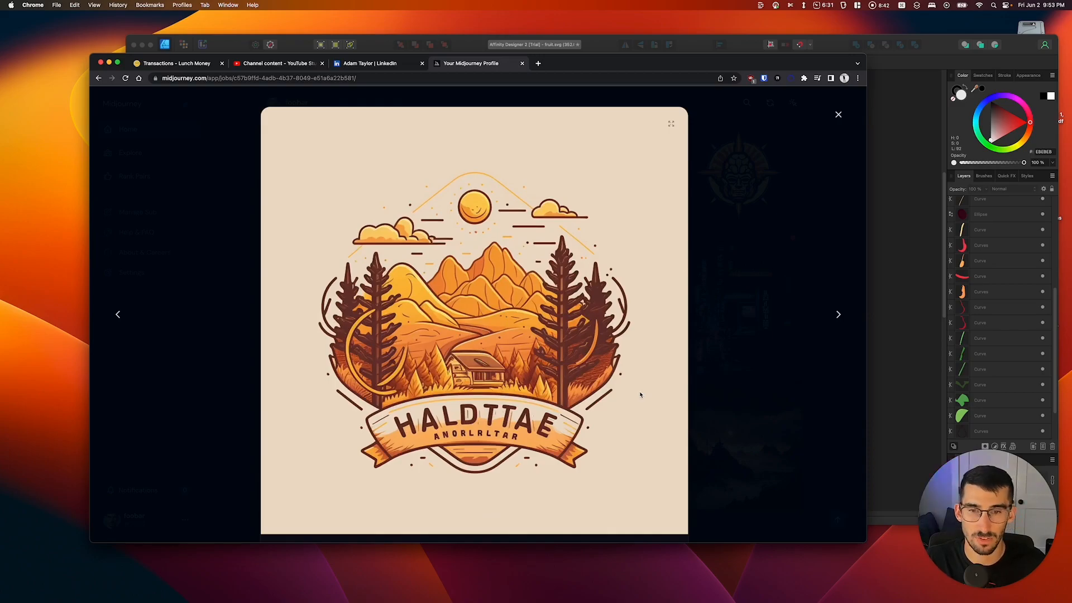
left_click(809, 177)
View the resume layout image enlarged in the Midjourney gallery and close it.
left_click(330, 361)
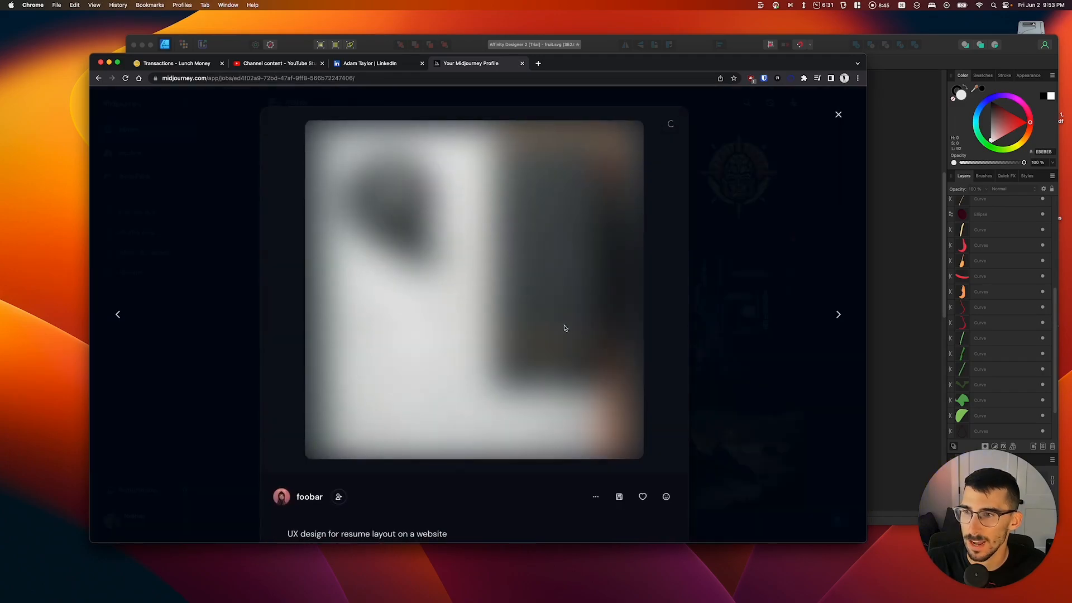
left_click(449, 378)
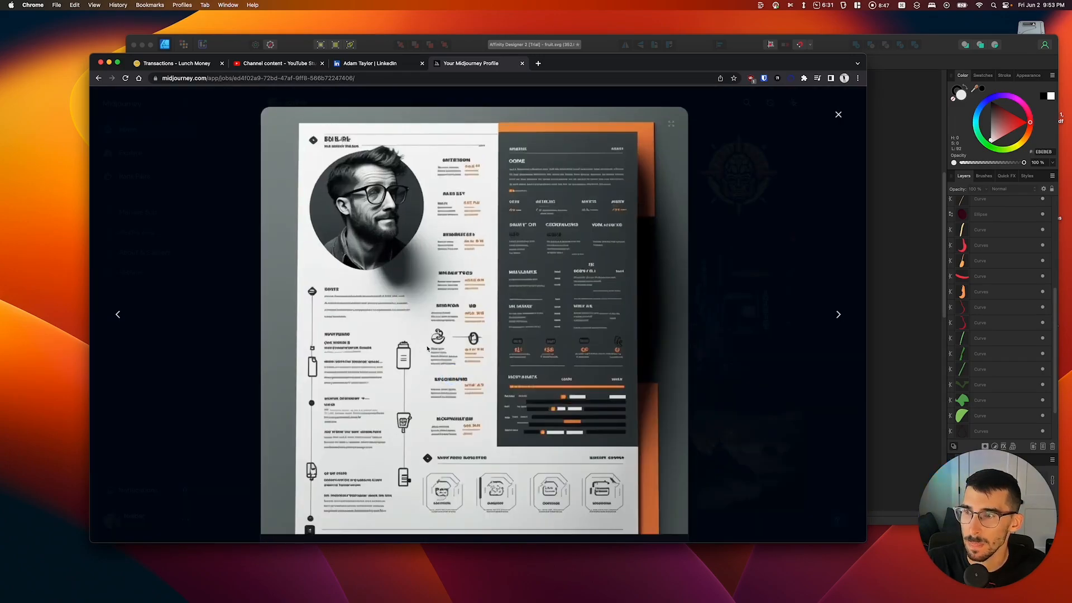
scroll(448, 298, "down", 2)
scroll(448, 298, "up", 2)
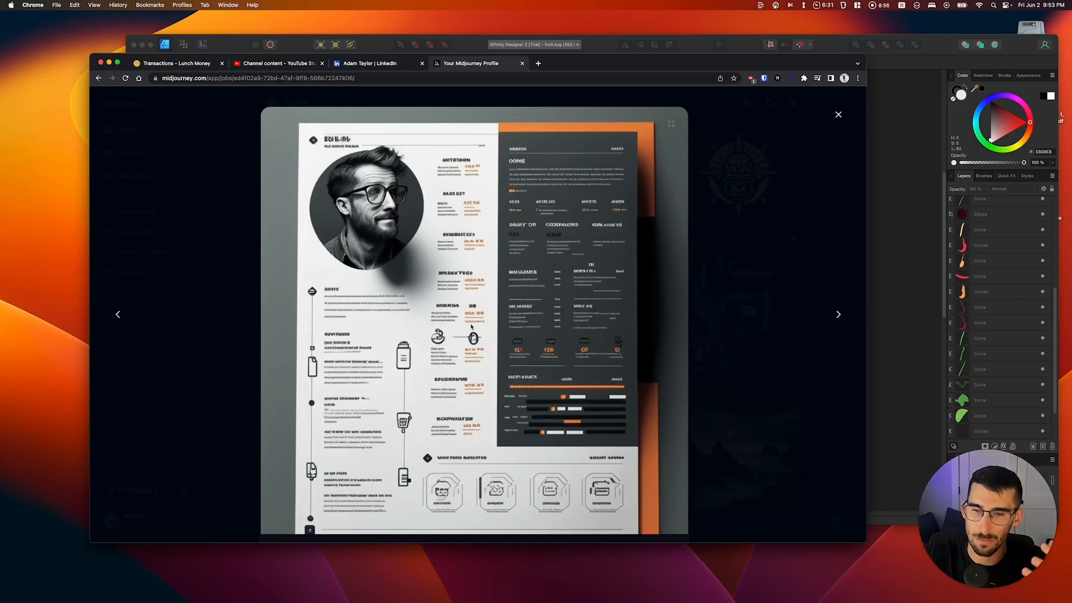
left_click(839, 116)
Open the futuristic Tokyo terminal image, read its prompt and generation info, and close it.
scroll(793, 369, "up", 3)
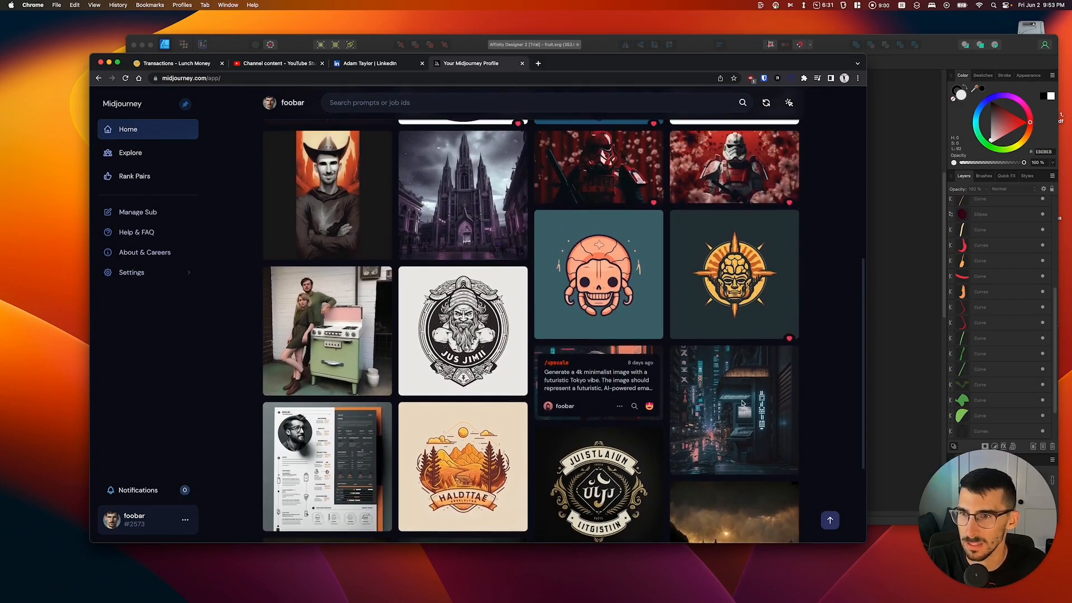
left_click(605, 355)
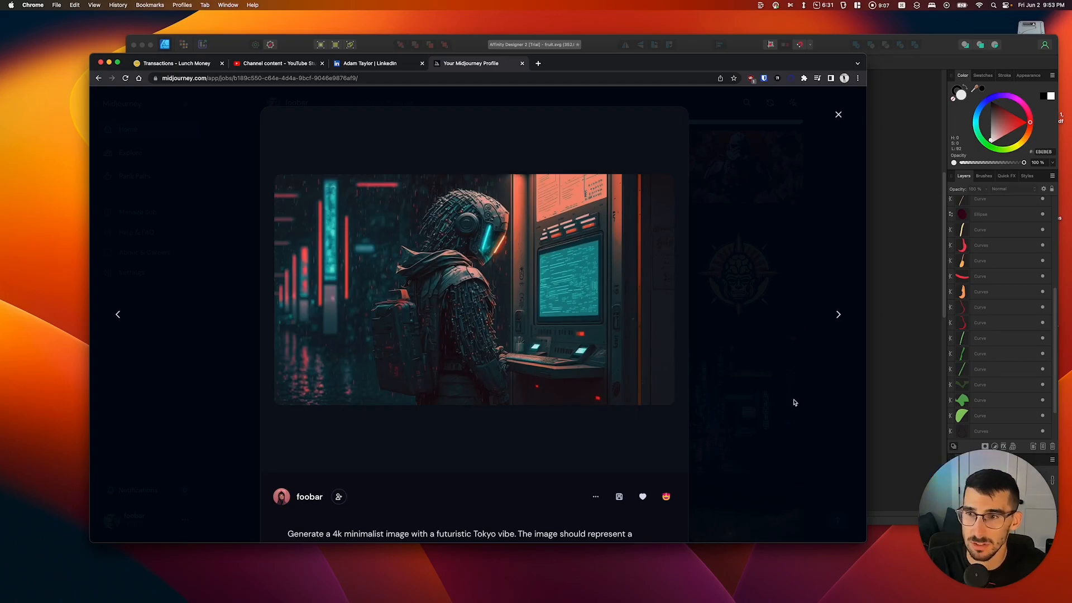
scroll(758, 397, "down", 4)
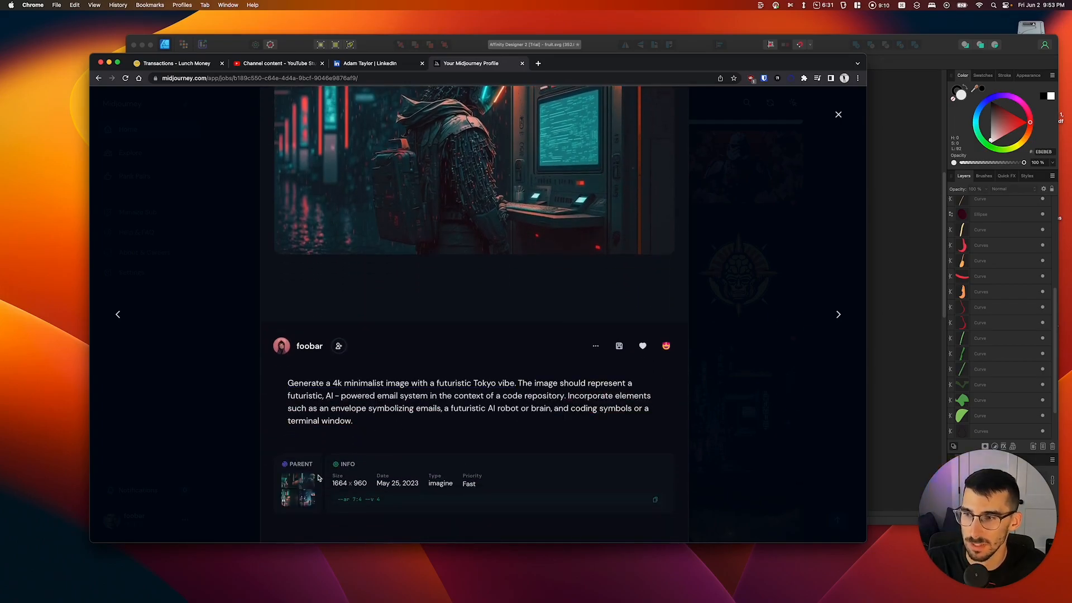
scroll(327, 480, "down", 1)
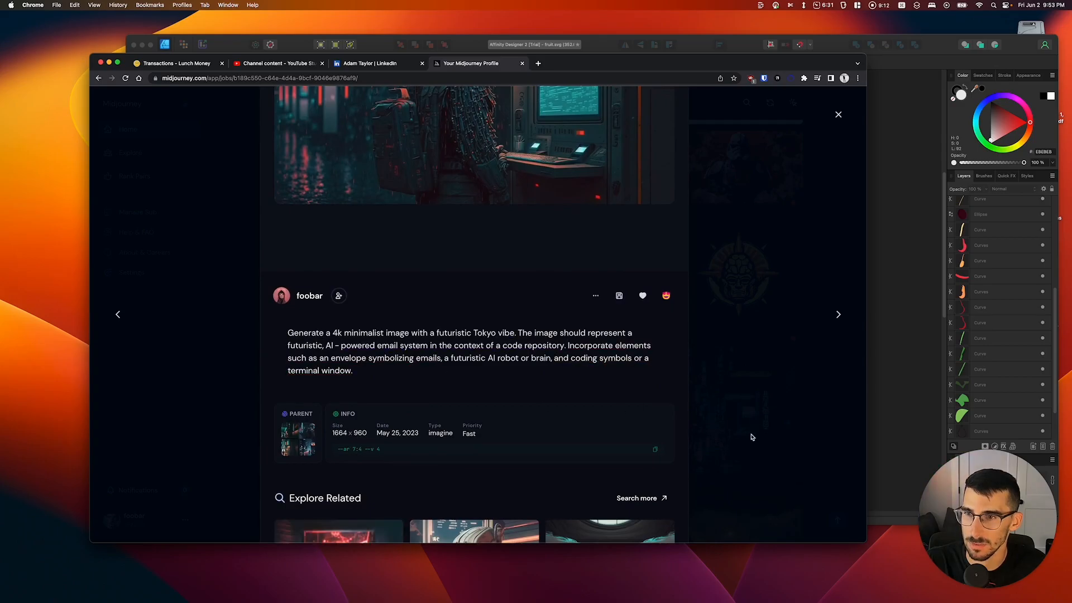
scroll(521, 354, "up", 5)
left_click(763, 273)
View the two stormtrooper samurai upscales one after the other, and open the barbarian wild man illustration.
scroll(582, 431, "up", 2)
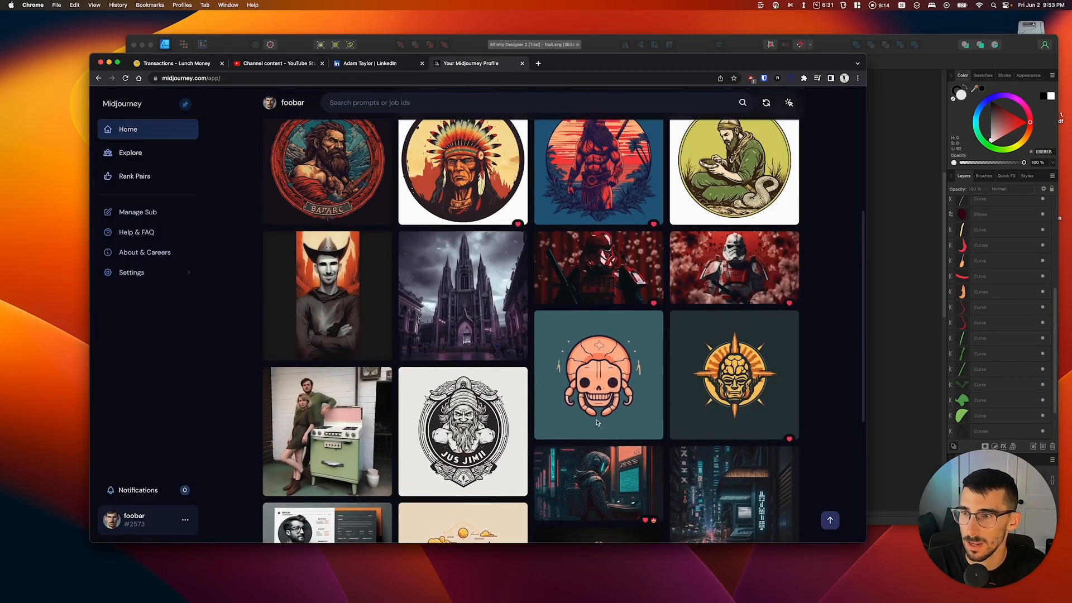
scroll(582, 431, "up", 3)
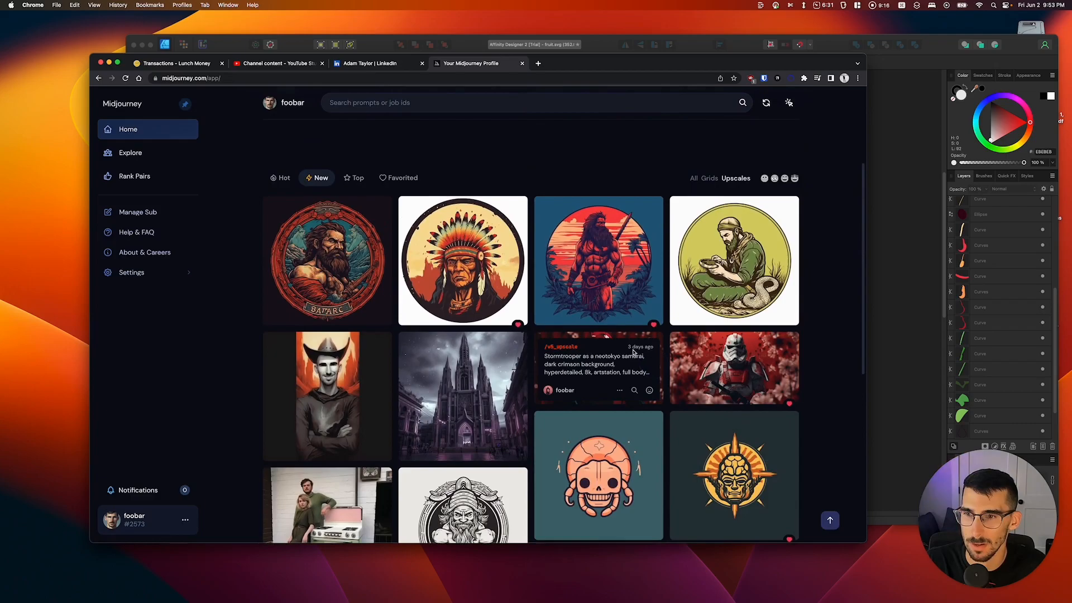
left_click(634, 353)
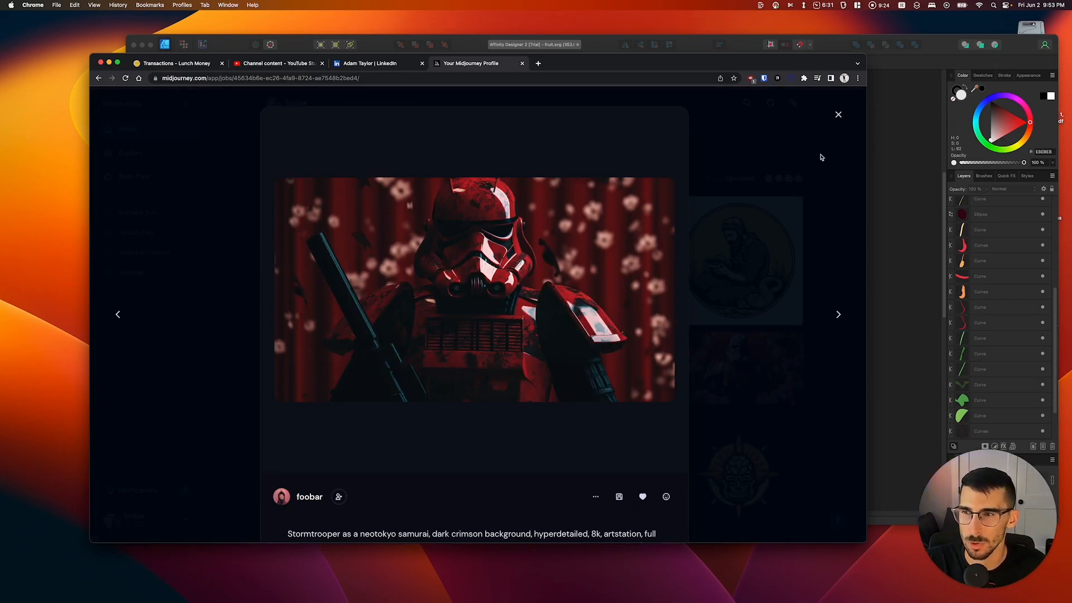
left_click(838, 114)
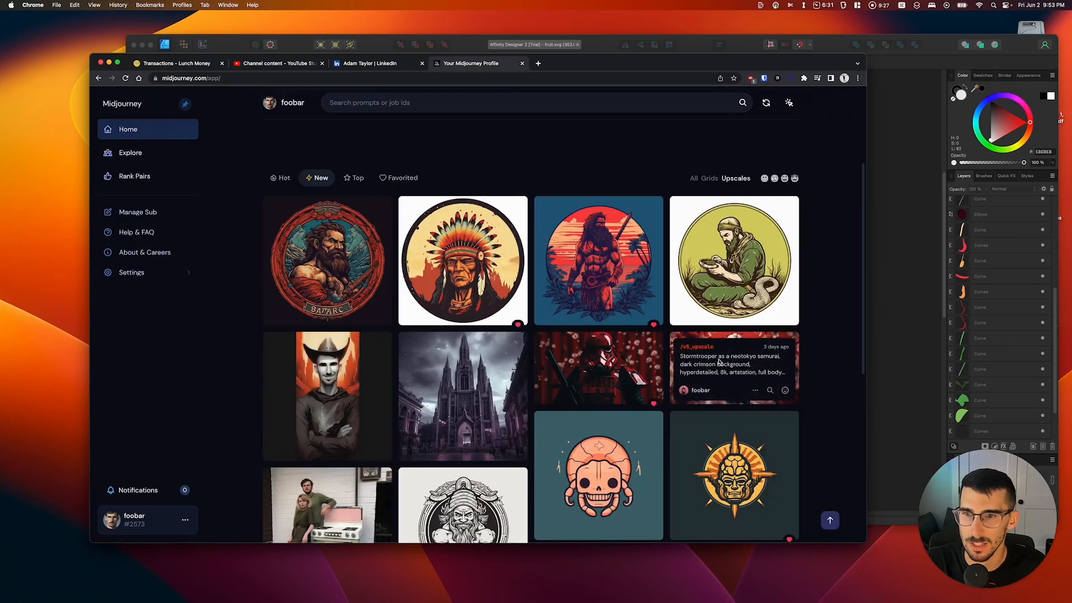
left_click(729, 338)
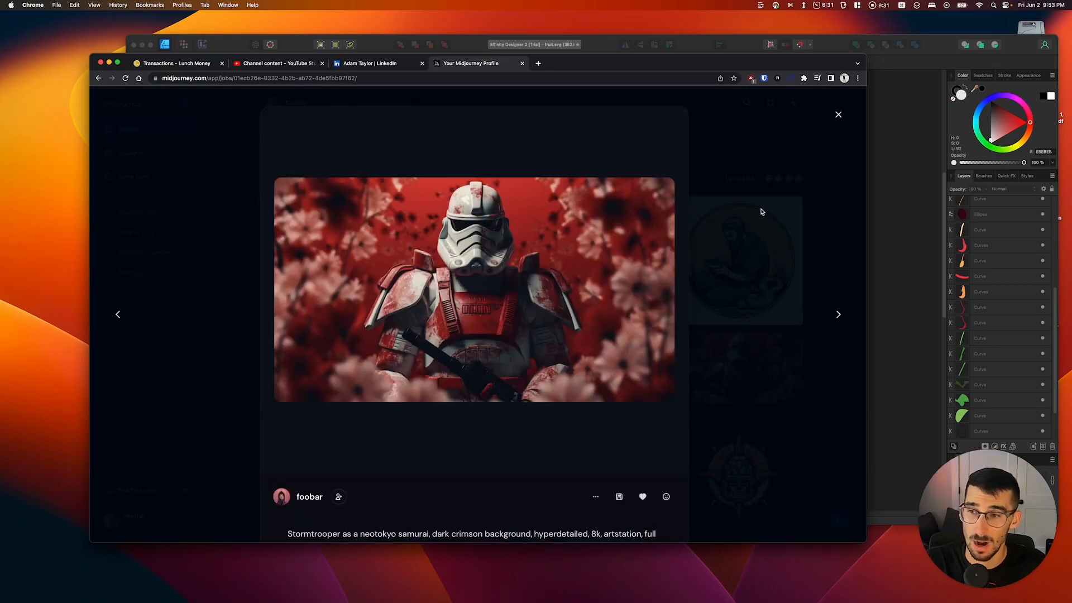
left_click(838, 114)
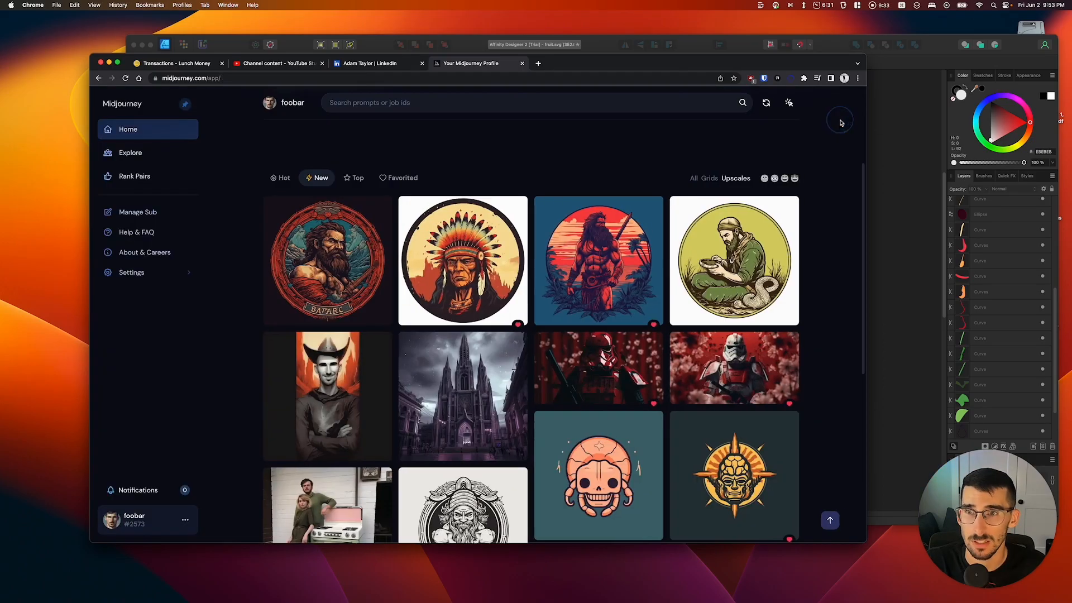
left_click(600, 236)
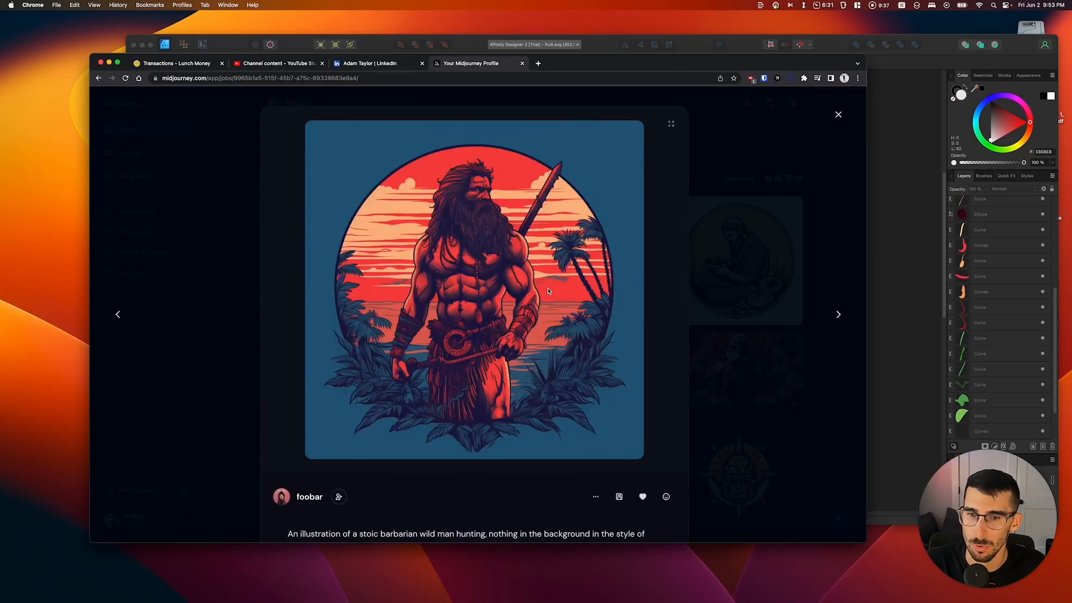